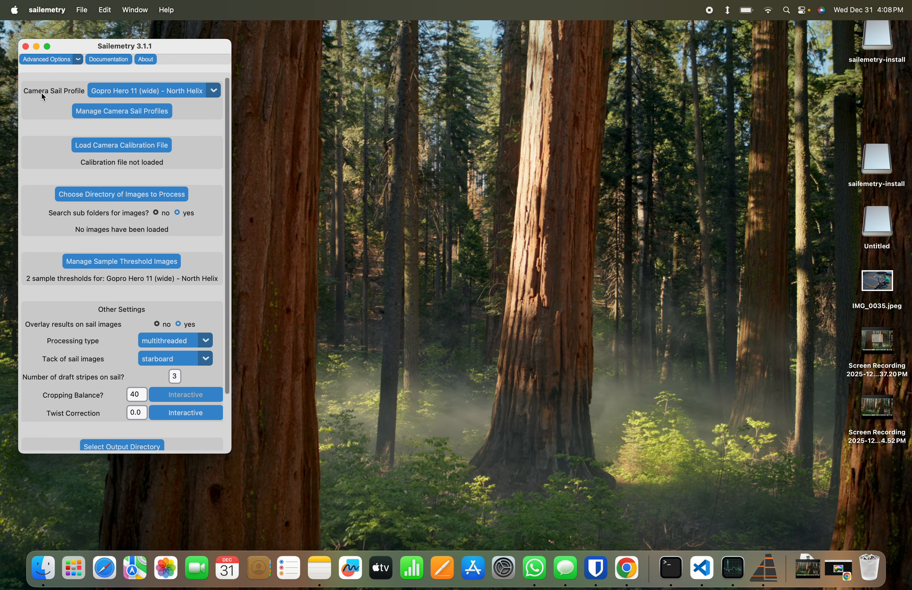
- Switch the camera sail profile between the wide and linear options, ending on Gopro Hero 11 (linear) - North Helix
click(204, 91)
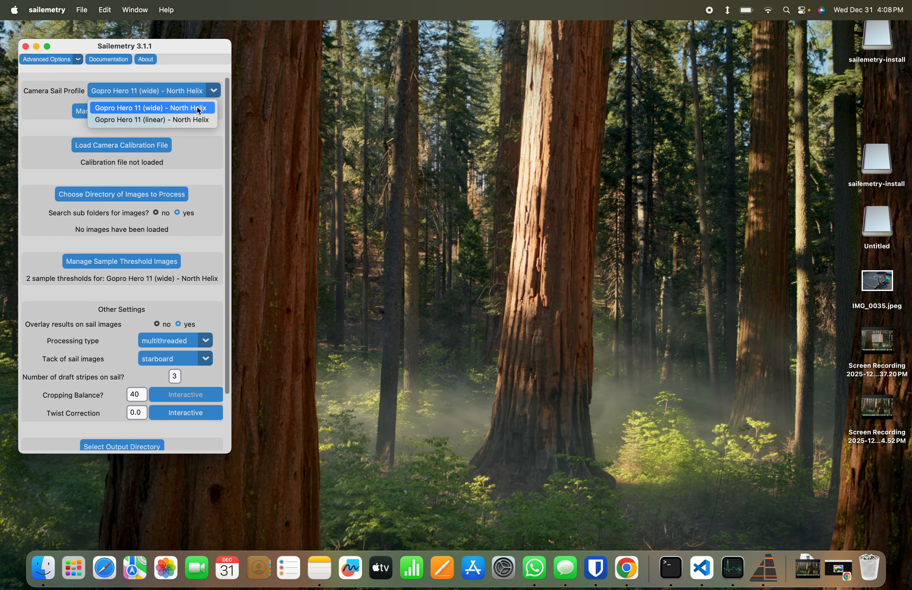
click(162, 120)
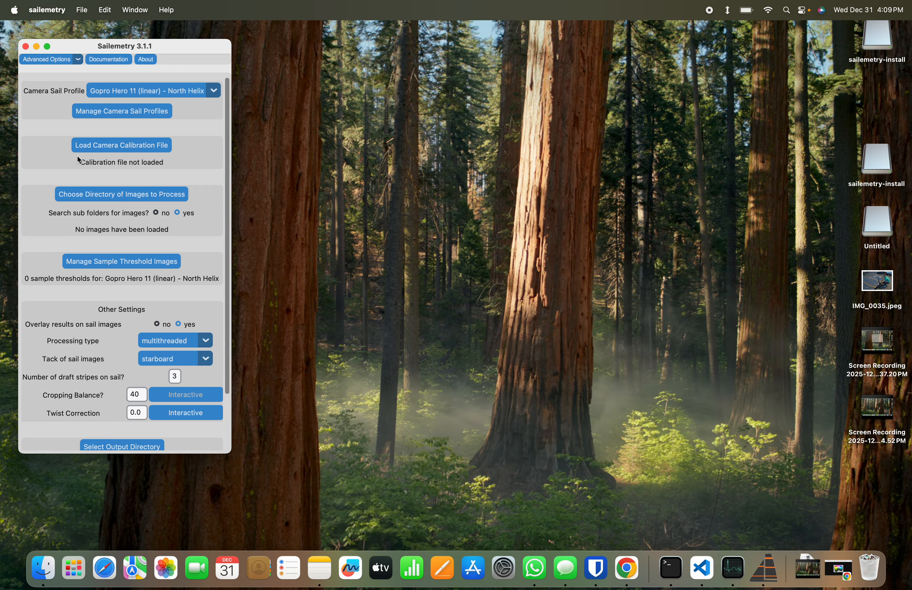
click(117, 94)
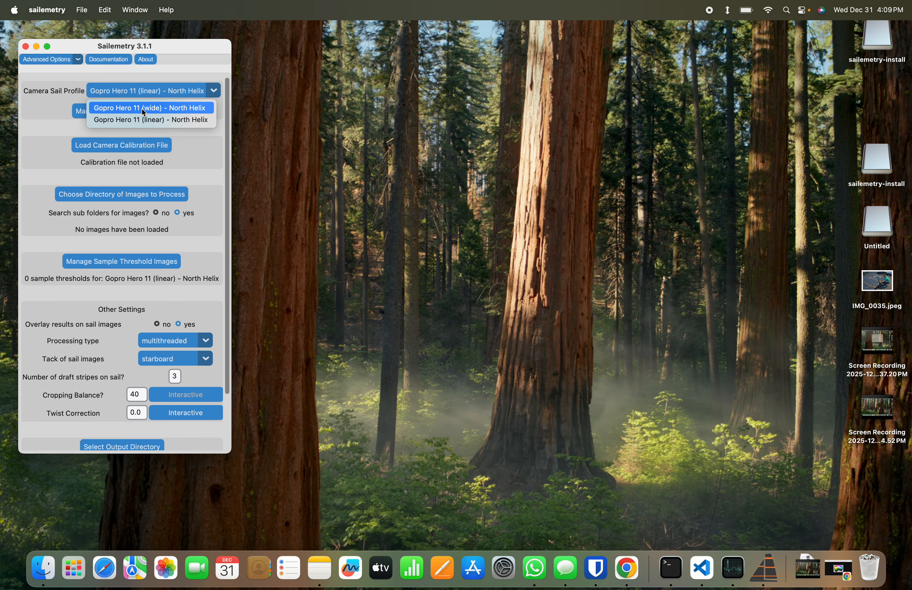
click(141, 109)
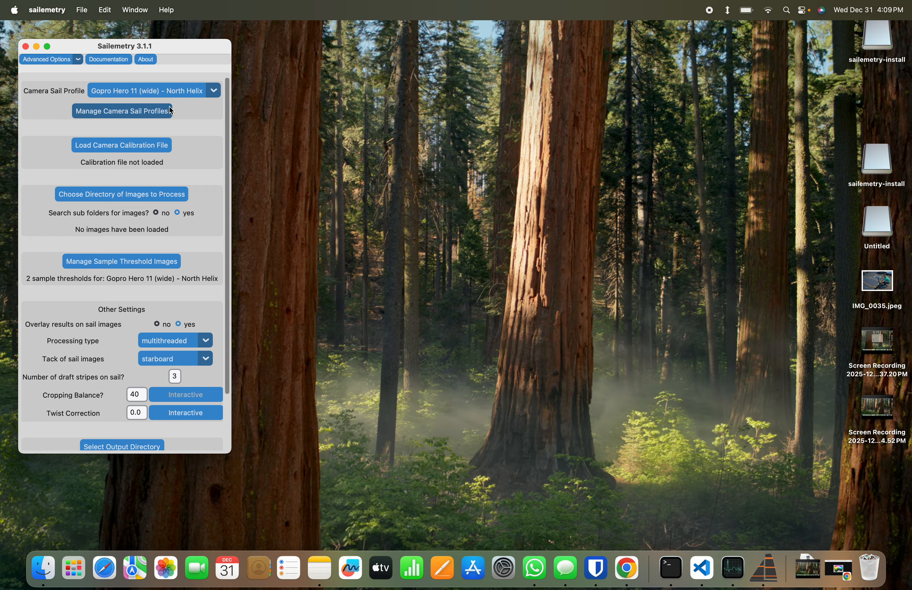
click(174, 94)
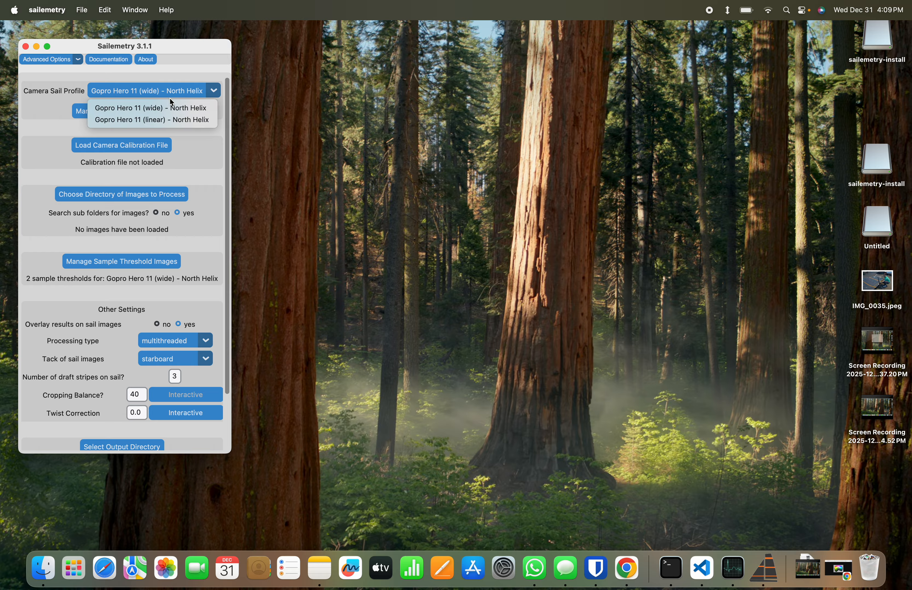
click(171, 121)
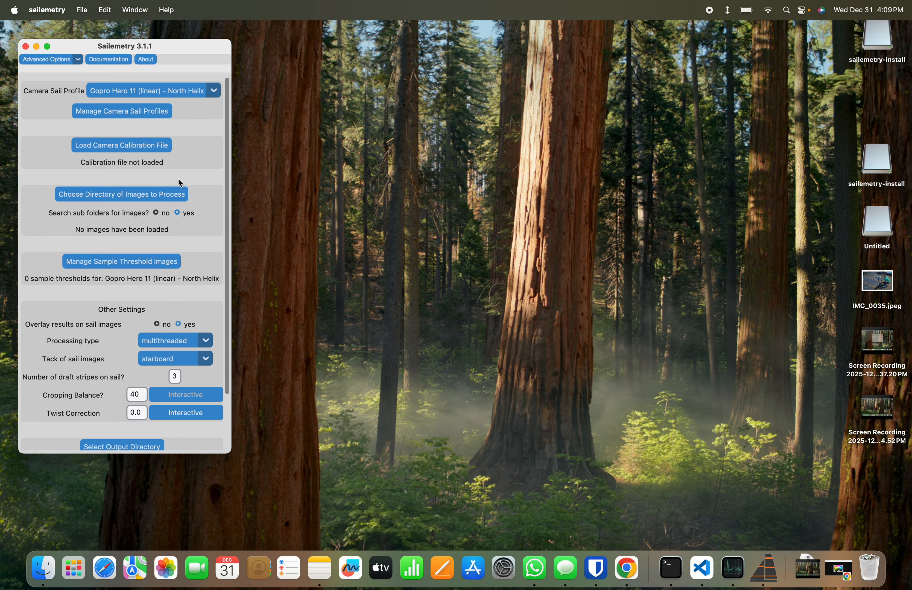
- Load the 100GOPRO folder inside DCIM on the Untitled volume as the directory of images to process
click(116, 199)
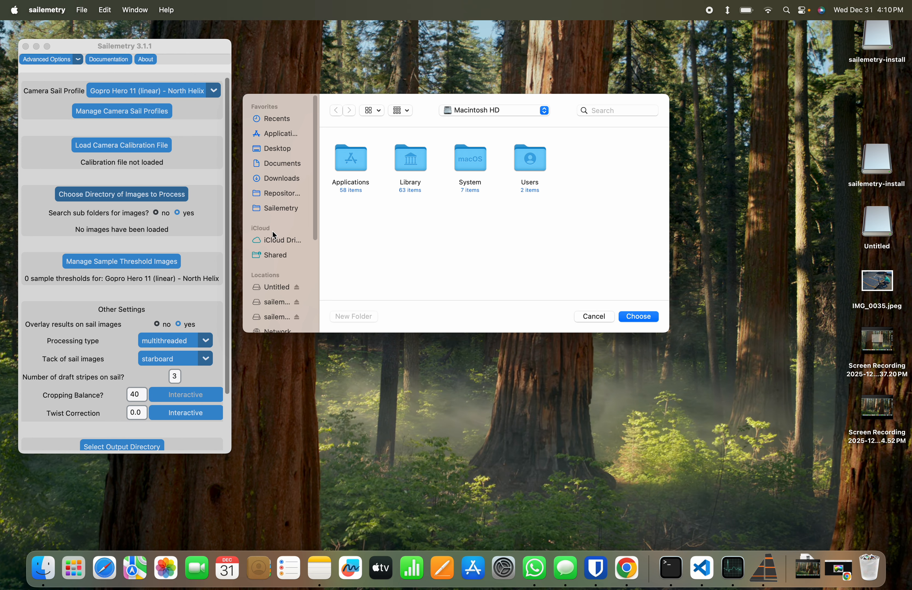
click(277, 287)
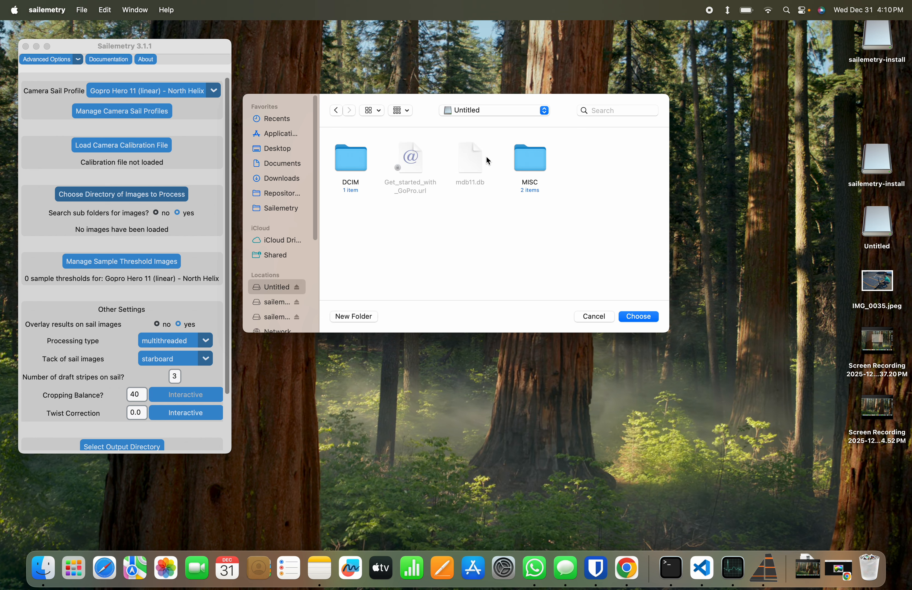
double_click(350, 160)
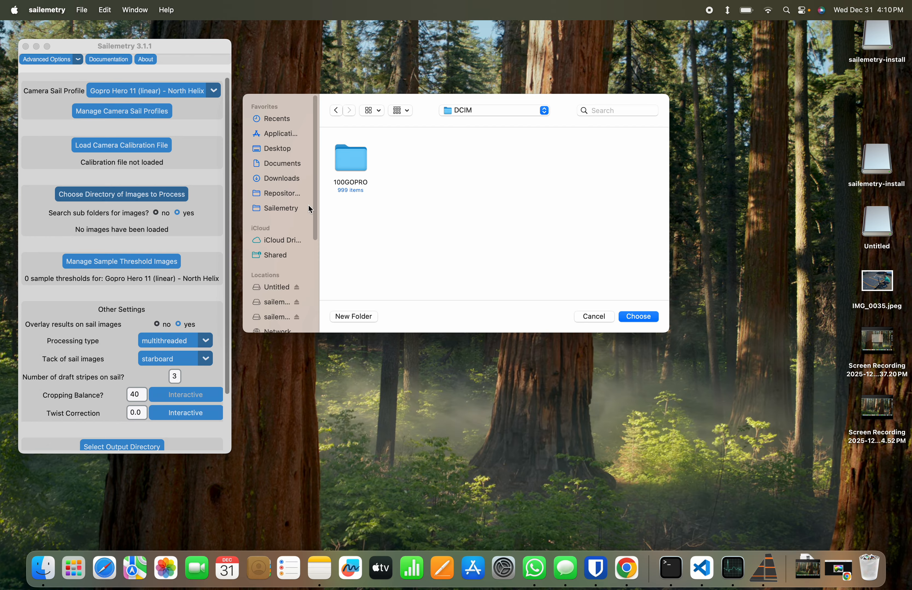
click(353, 150)
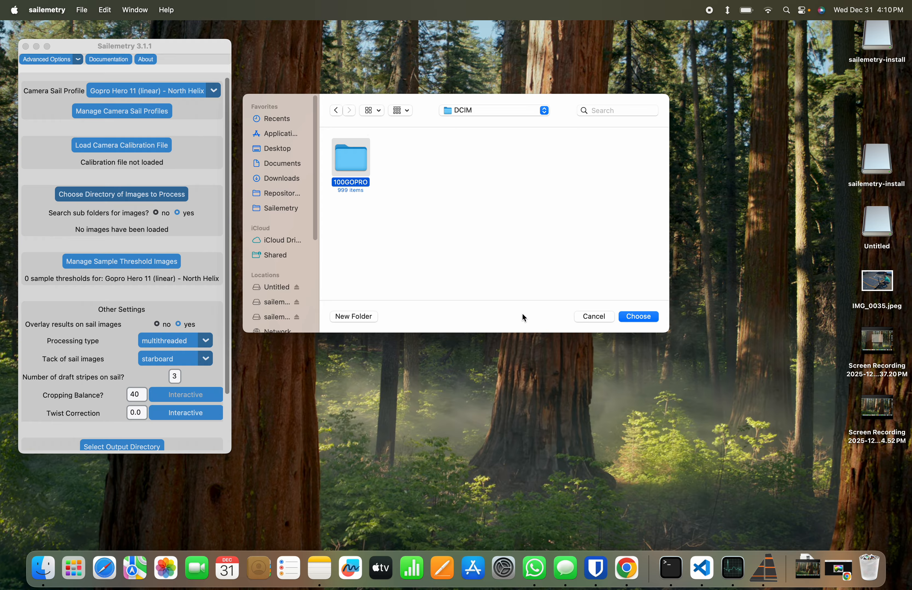
click(640, 317)
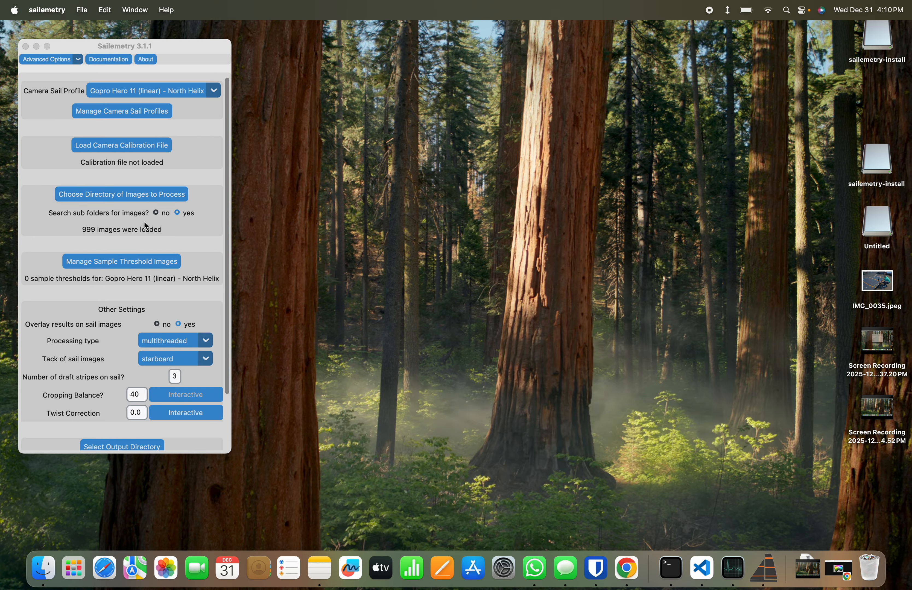
click(83, 224)
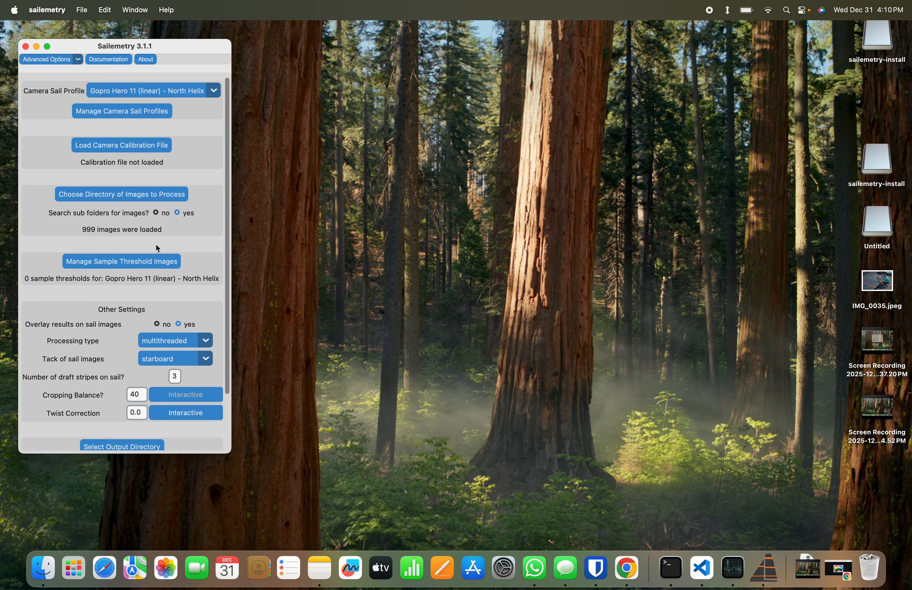
- Open the Sample Threshold Manager and choose G0013689.JPG from the 100GOPRO folder as the image to threshold
click(135, 260)
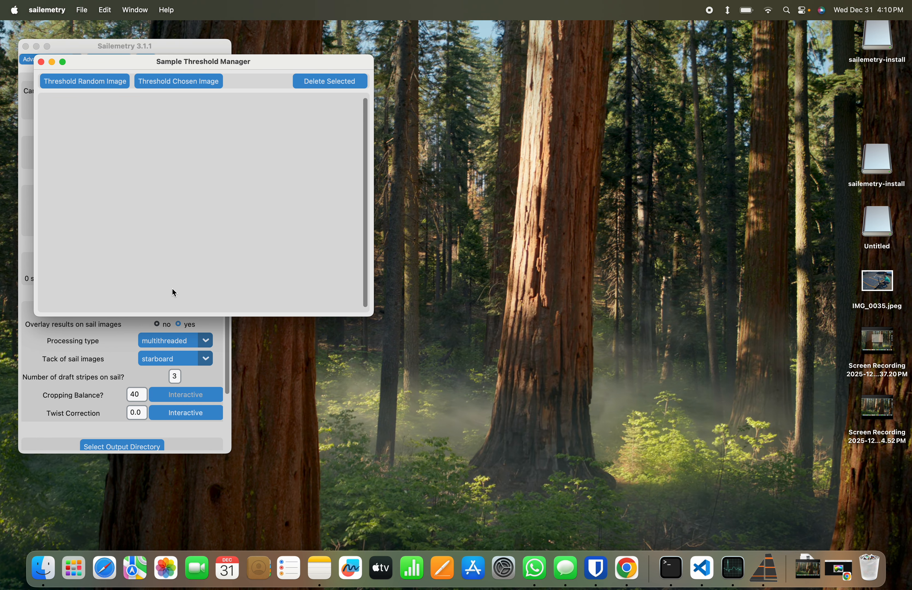
click(163, 87)
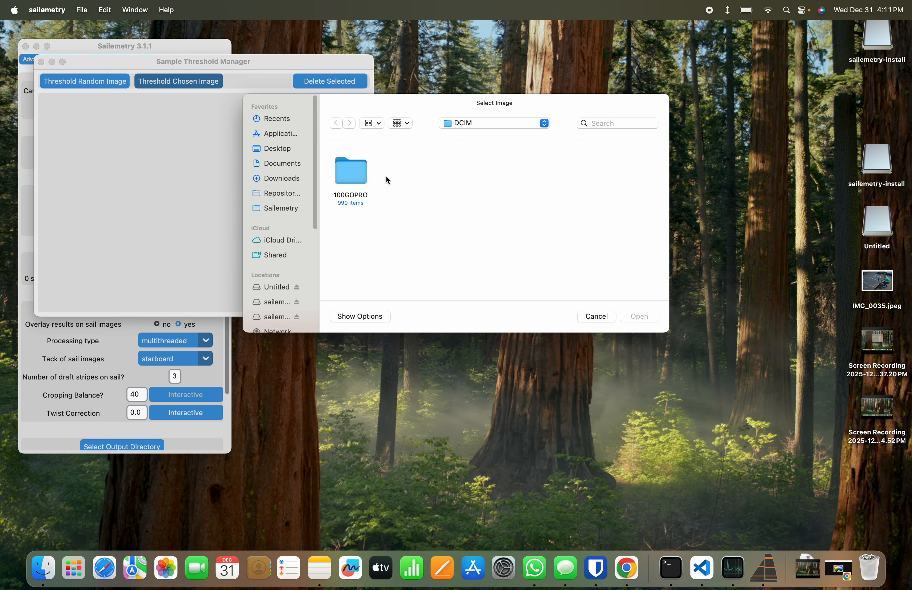
click(349, 174)
double_click(347, 171)
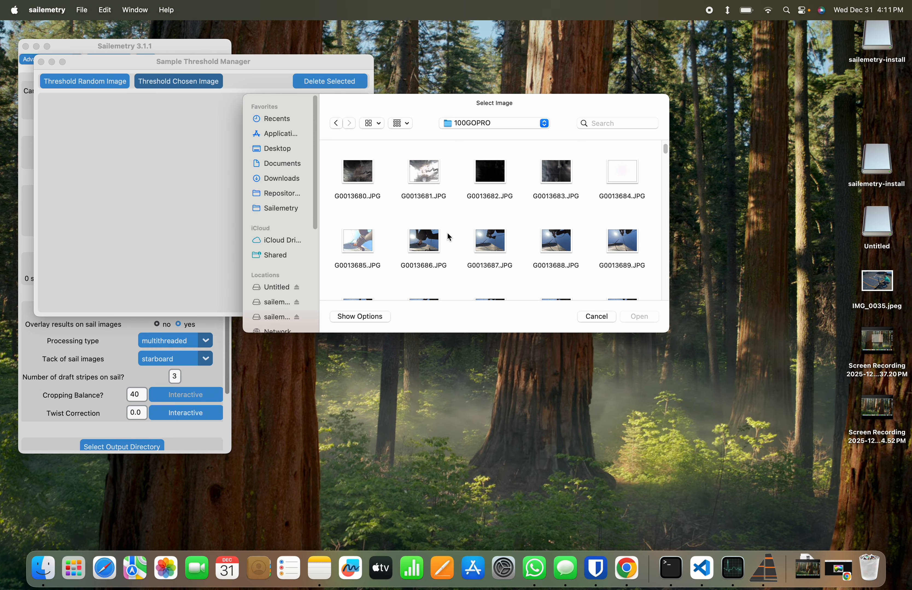
scroll(452, 244, down, 2)
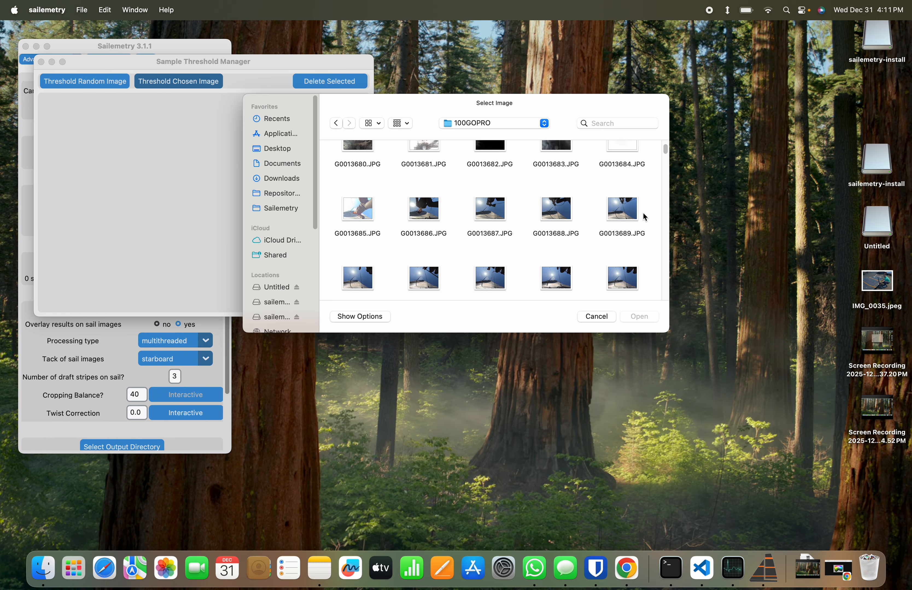
scroll(628, 247, down, 1)
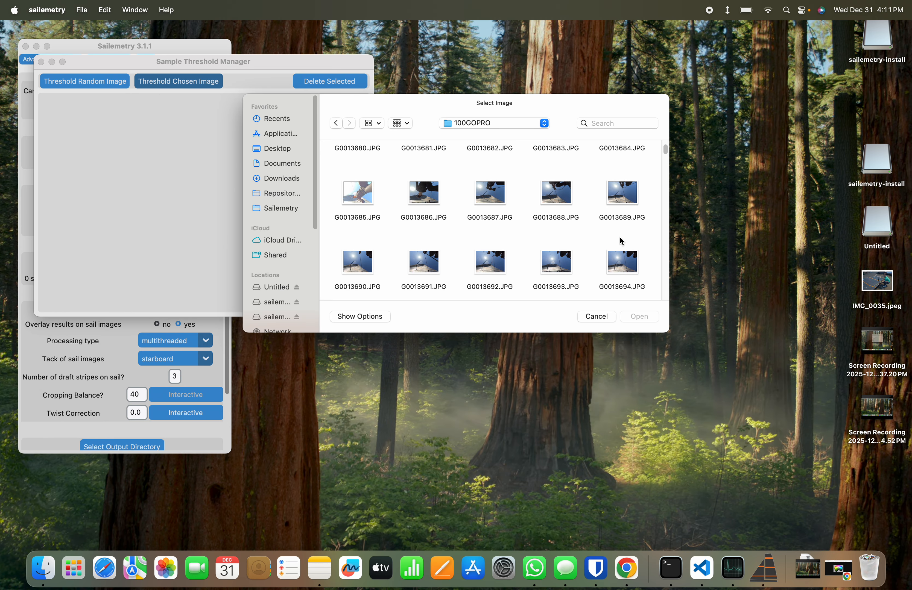
double_click(622, 194)
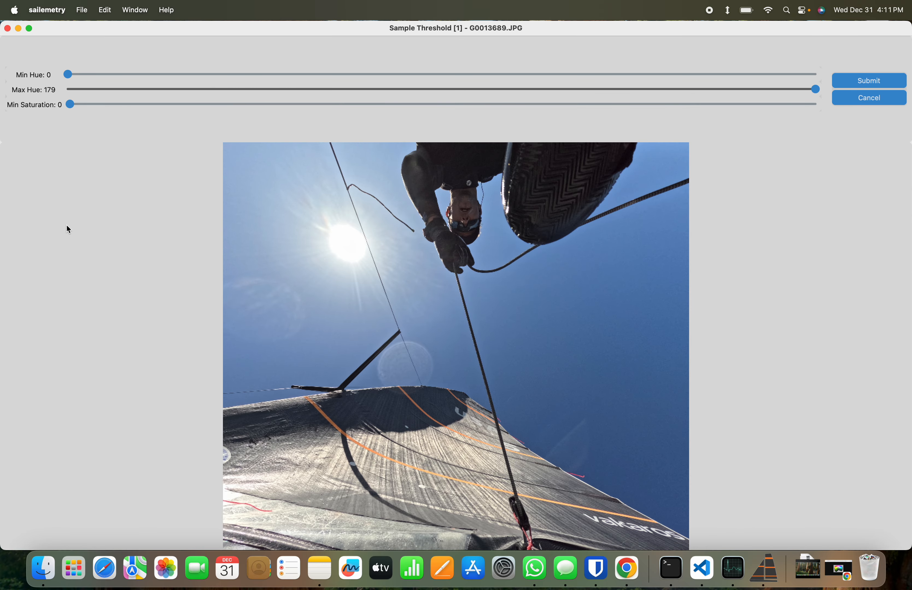
- Switch to Chrome to examine hue and saturation on the HSV colour cylinder diagram, and return to the Sample Threshold window
click(628, 571)
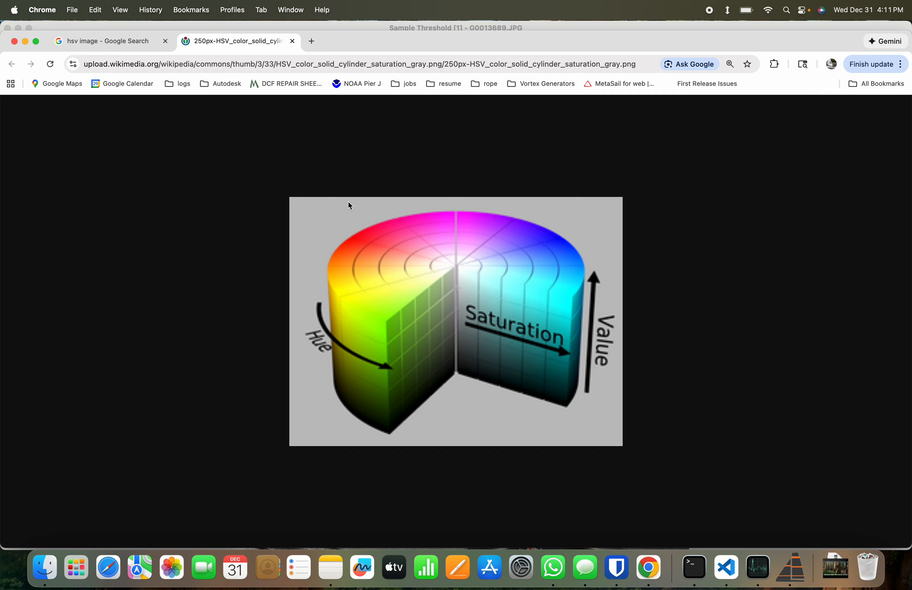
click(387, 26)
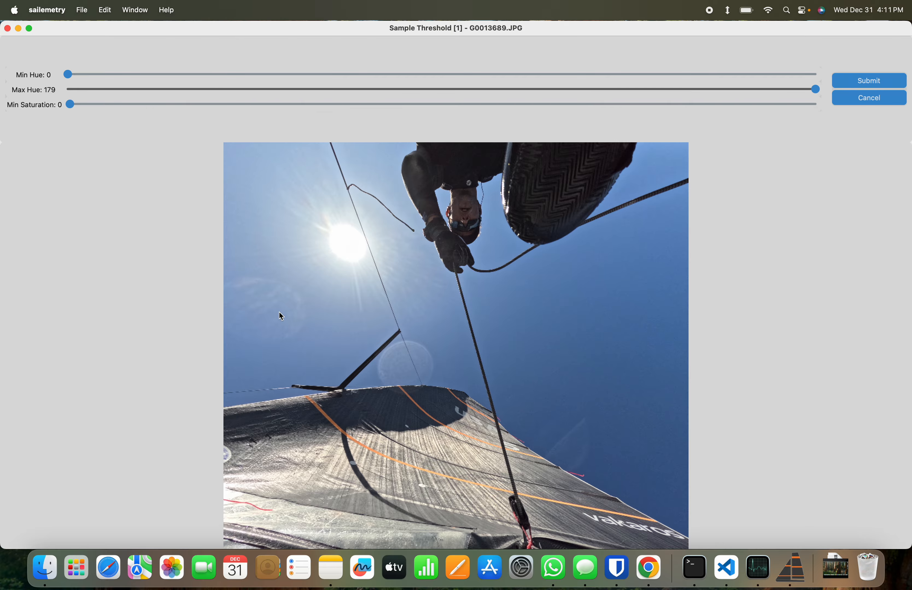
click(647, 568)
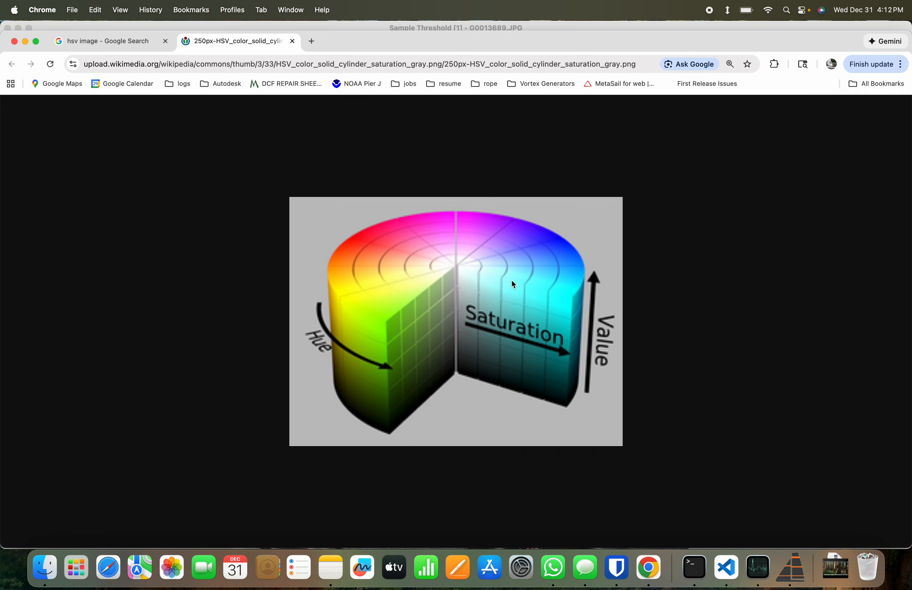
click(438, 22)
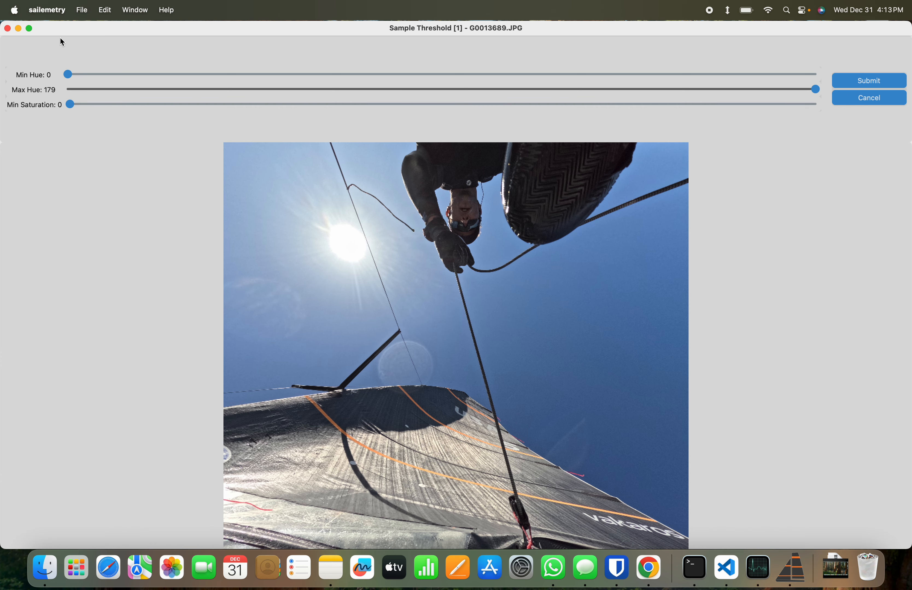
- Set the sample threshold's minimum hue to 2 and maximum hue to 19 to isolate the orange draft stripes
drag(70, 75, 106, 83)
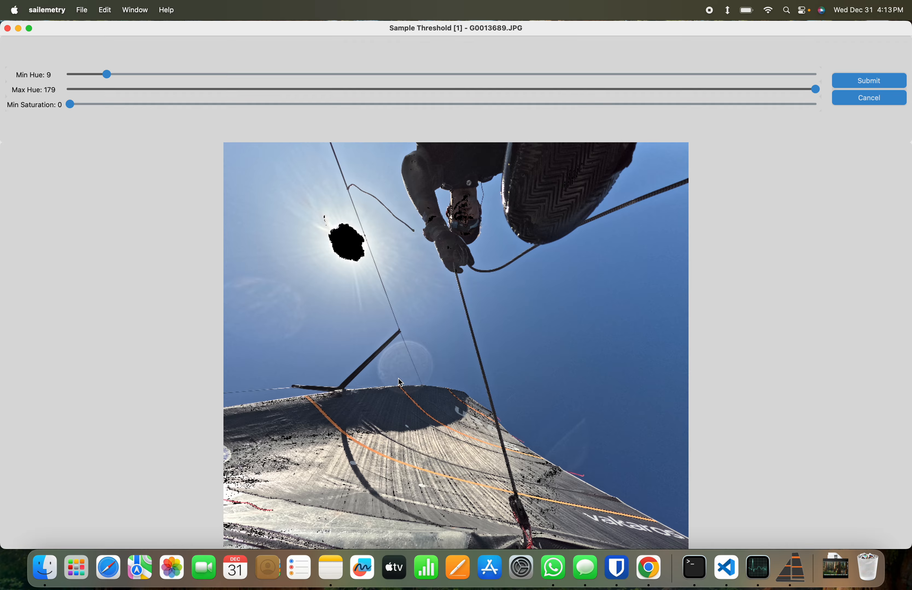
drag(104, 79, 75, 78)
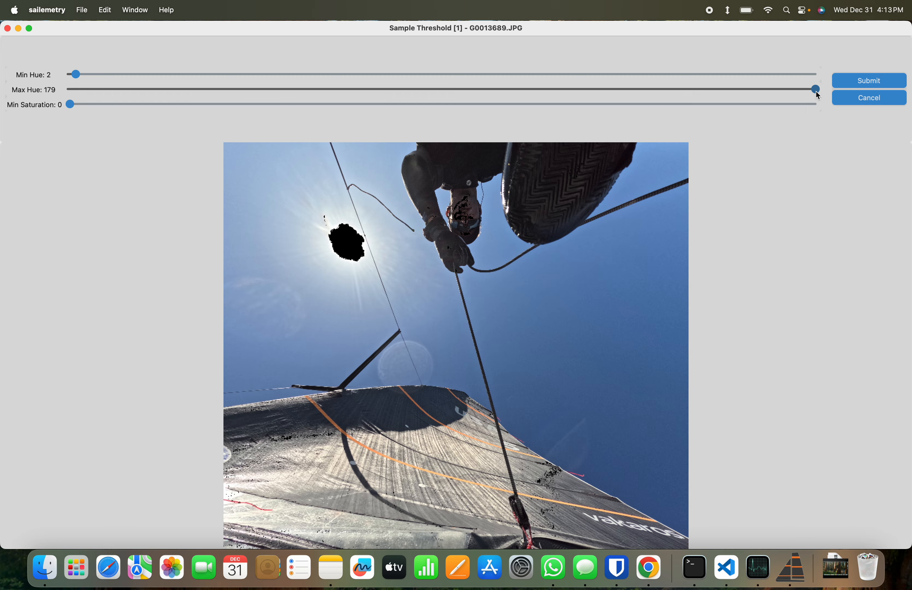
drag(816, 92, 510, 104)
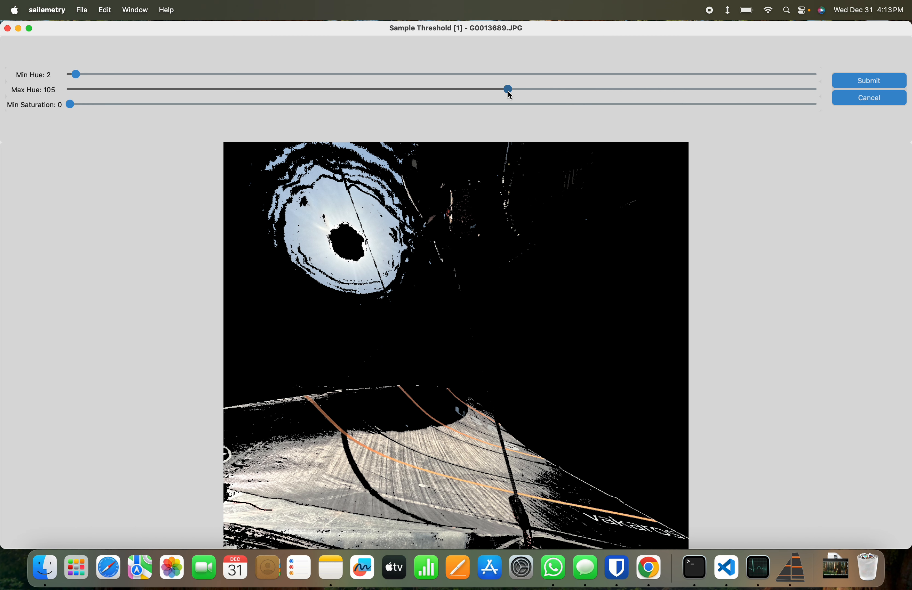
drag(508, 89, 120, 98)
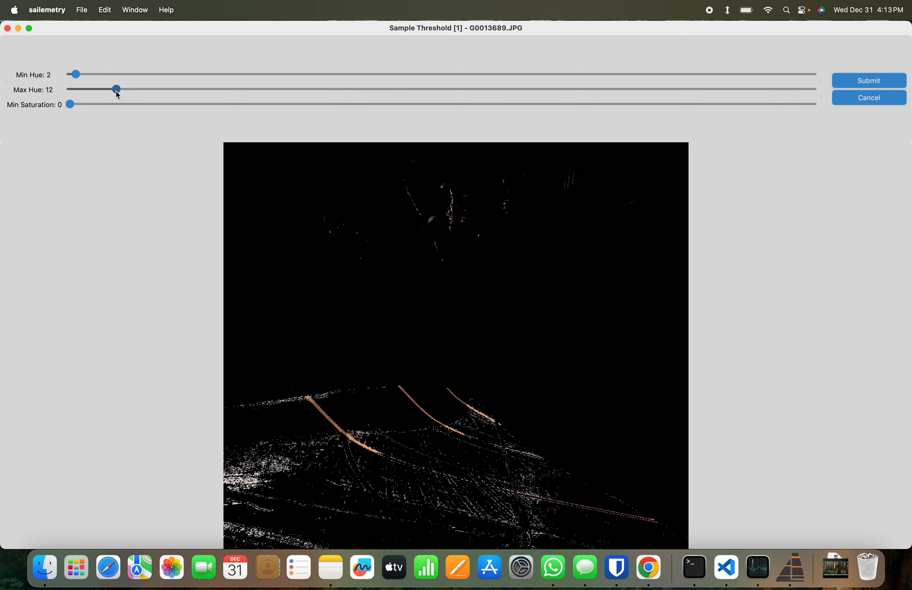
drag(117, 95, 145, 96)
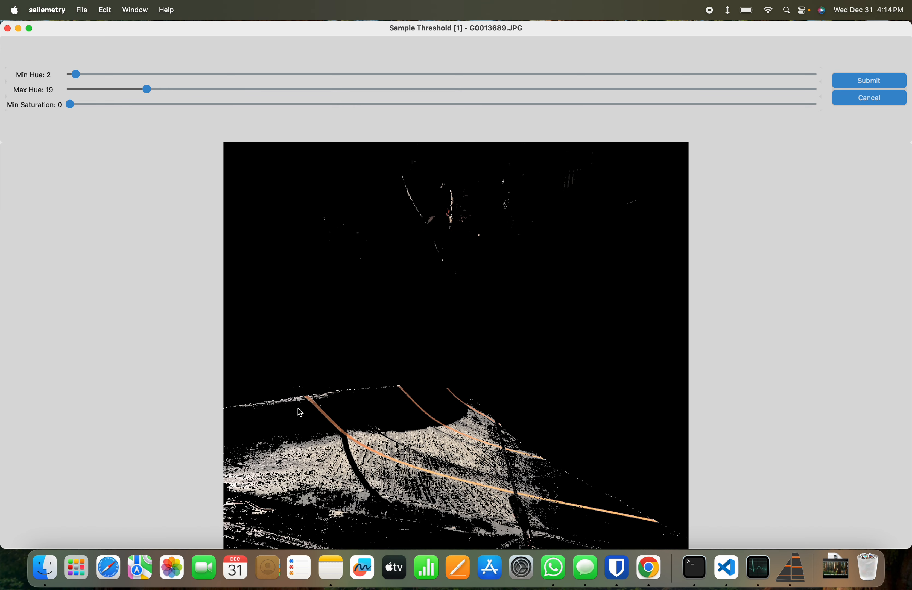
- Raise the minimum saturation to 91 to remove background noise while keeping the draft stripes continuous
drag(70, 105, 208, 134)
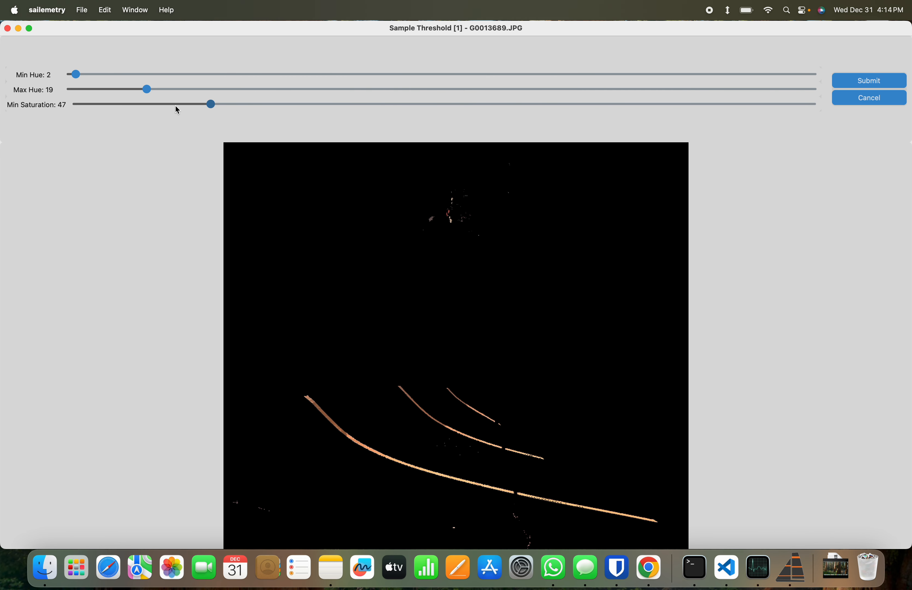
drag(209, 108, 424, 136)
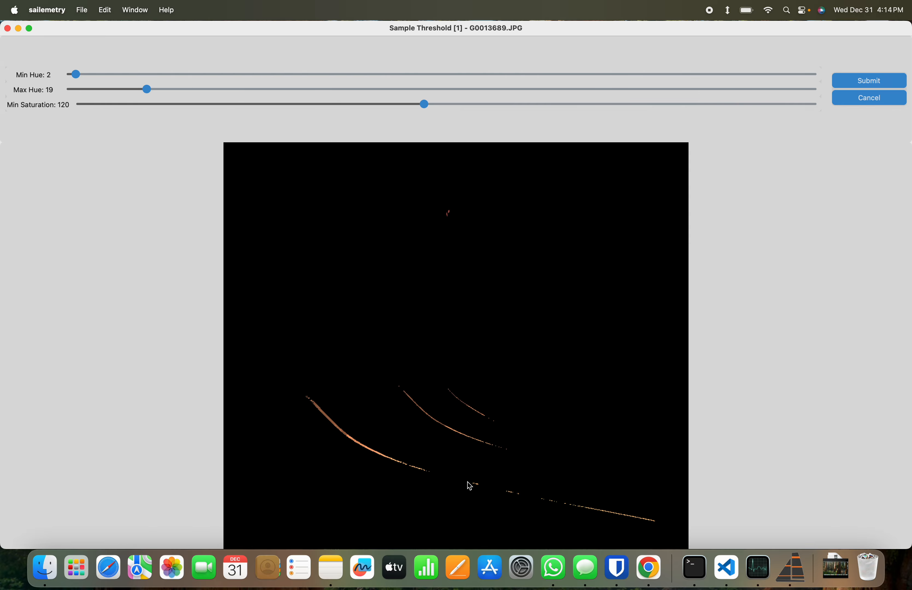
drag(426, 105, 345, 104)
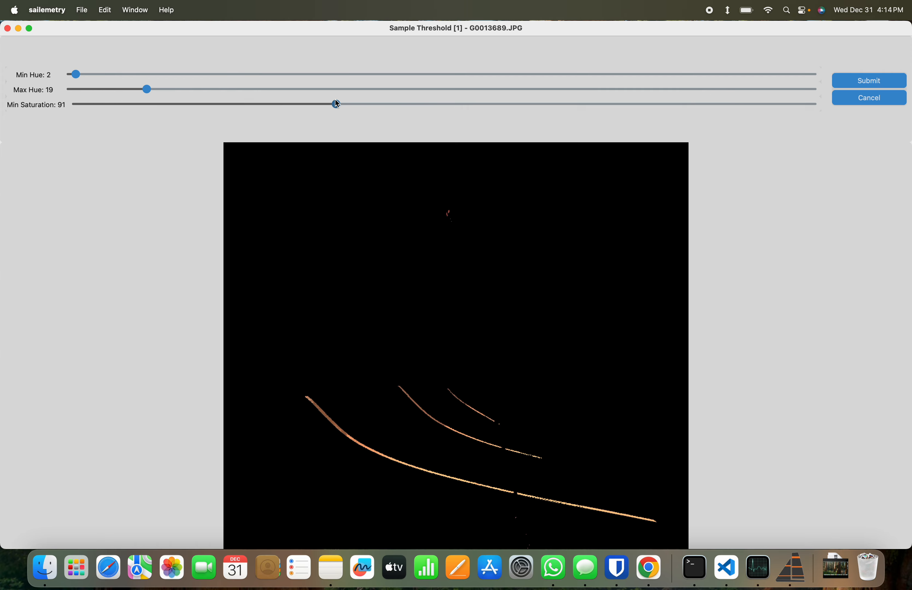
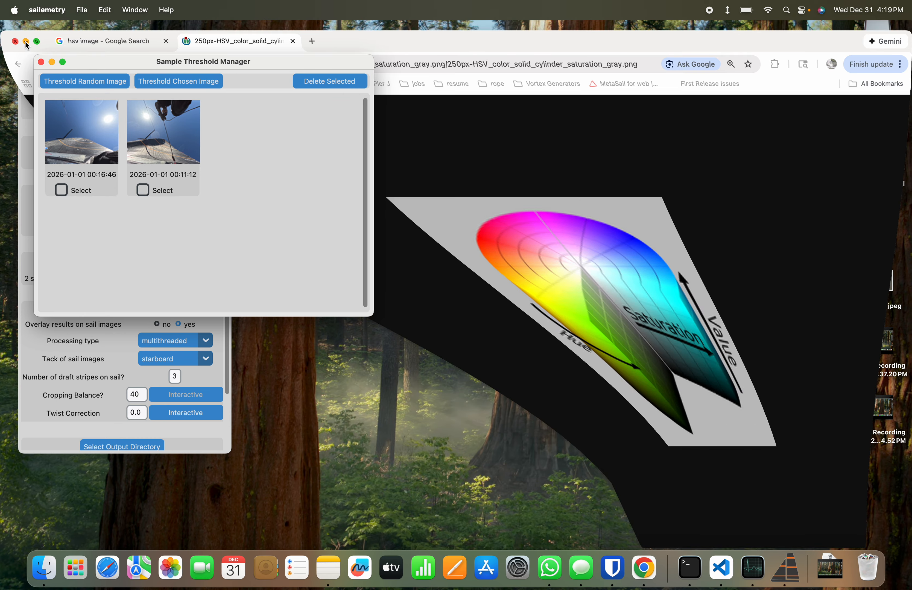
- Move the Sample Threshold Manager aside from the main settings window and close it
drag(195, 57, 351, 60)
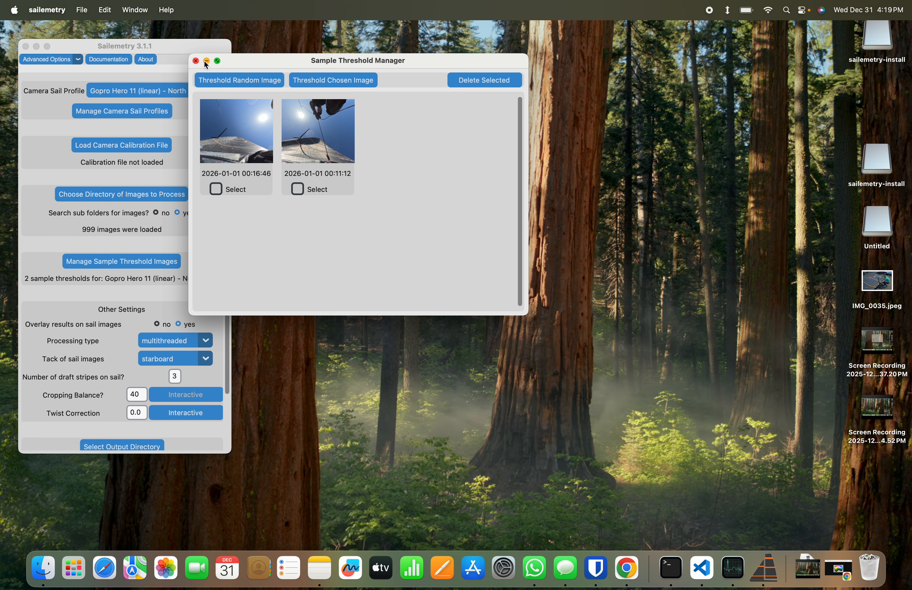
click(196, 62)
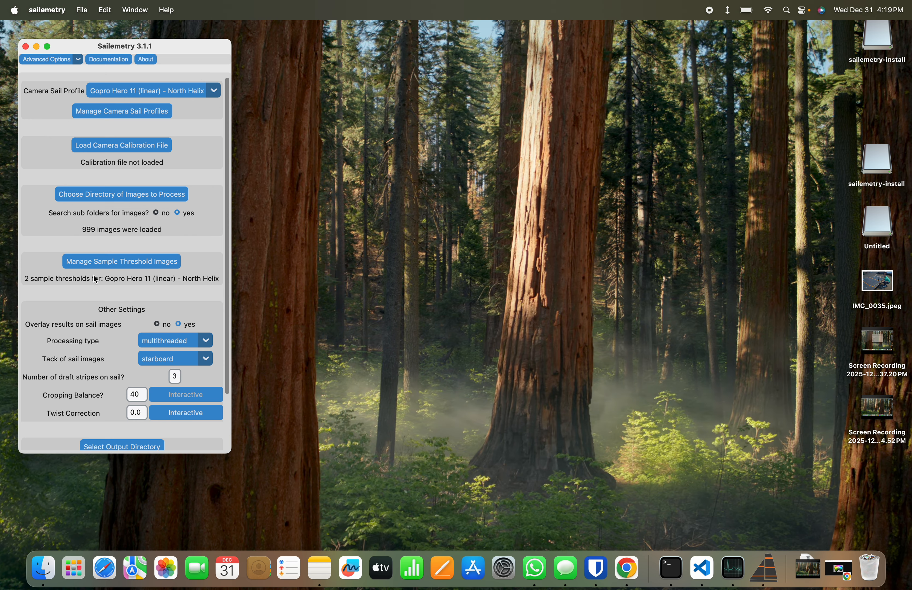
- Set the tack of the sail images to port in the processing settings
scroll(94, 276, down, 2)
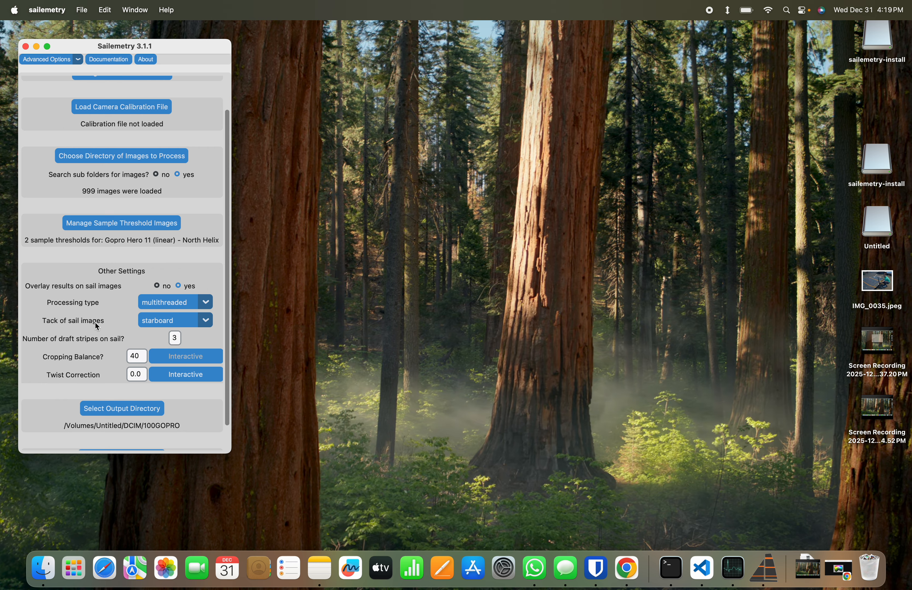
click(174, 323)
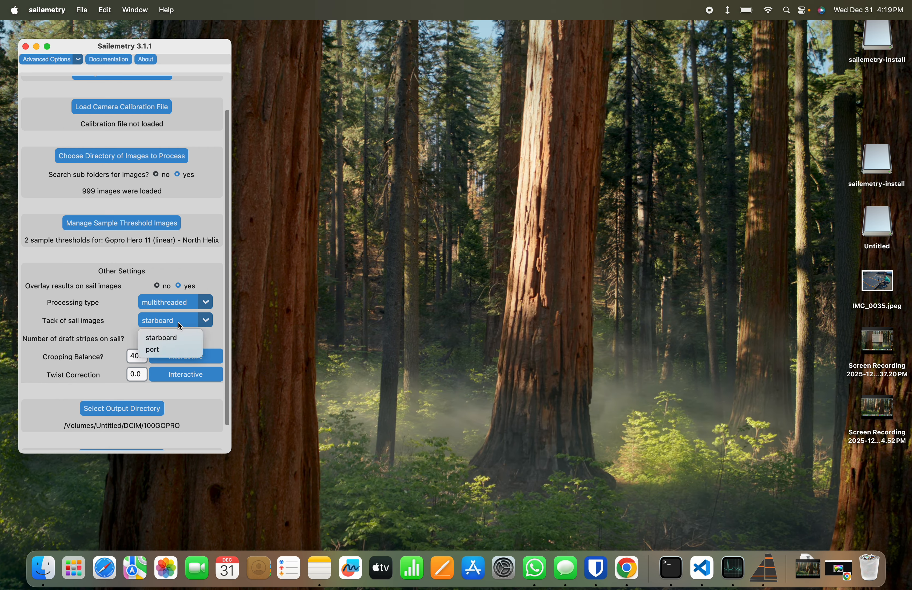
click(180, 351)
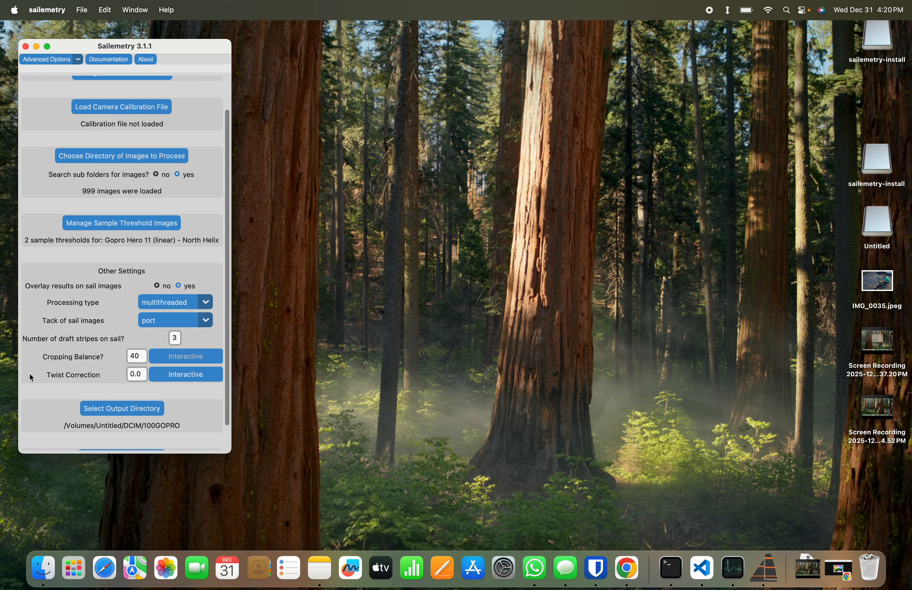
- Define the twist correction interactively on G0013697.JPG from two points along the short, nearly horizontal spreader arm, and submit it
mouse_move(55, 378)
click(194, 376)
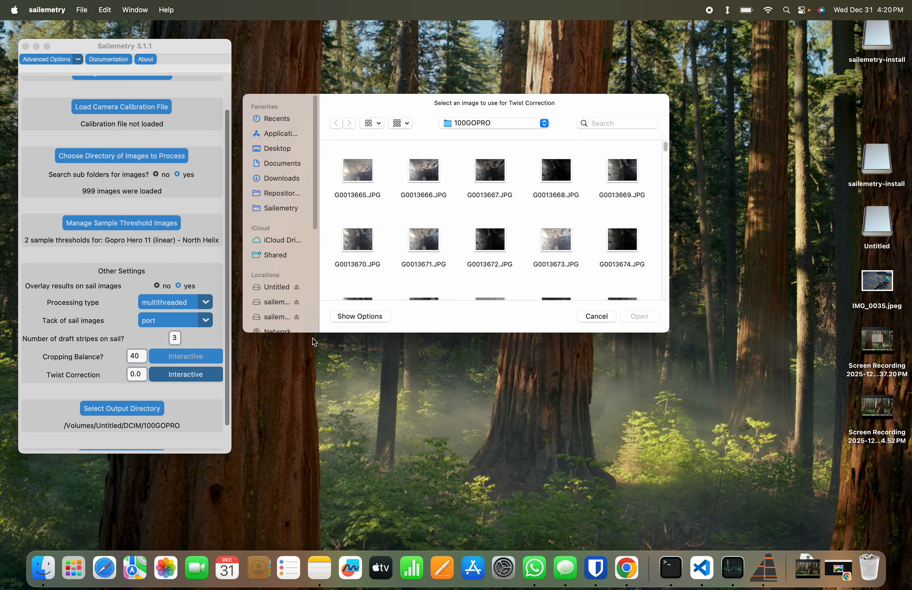
scroll(391, 261, down, 3)
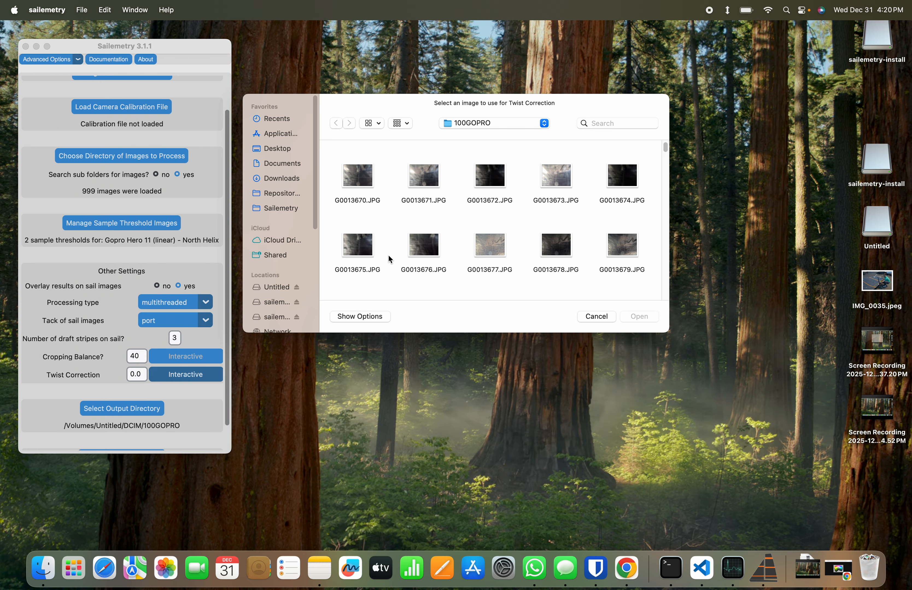
scroll(472, 188, down, 5)
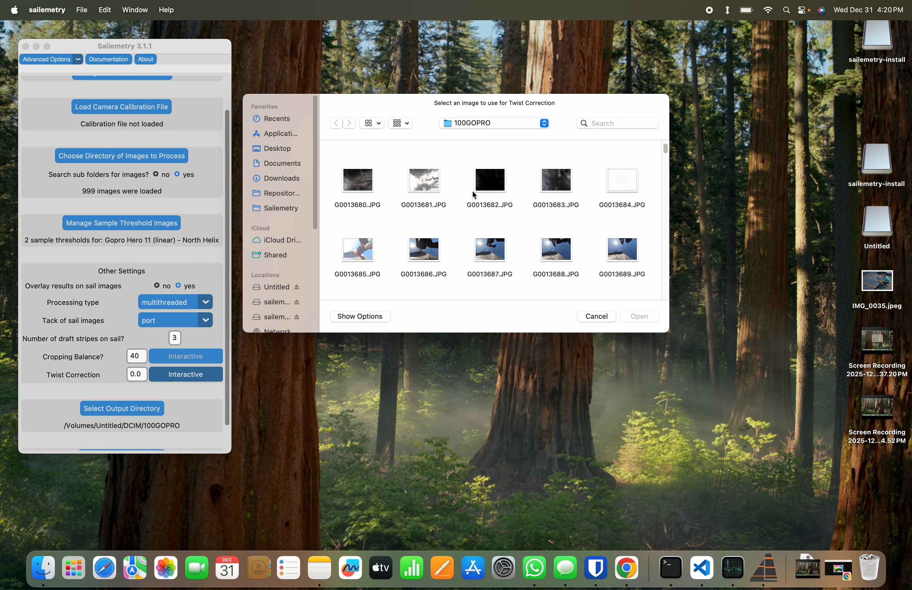
scroll(499, 275, down, 3)
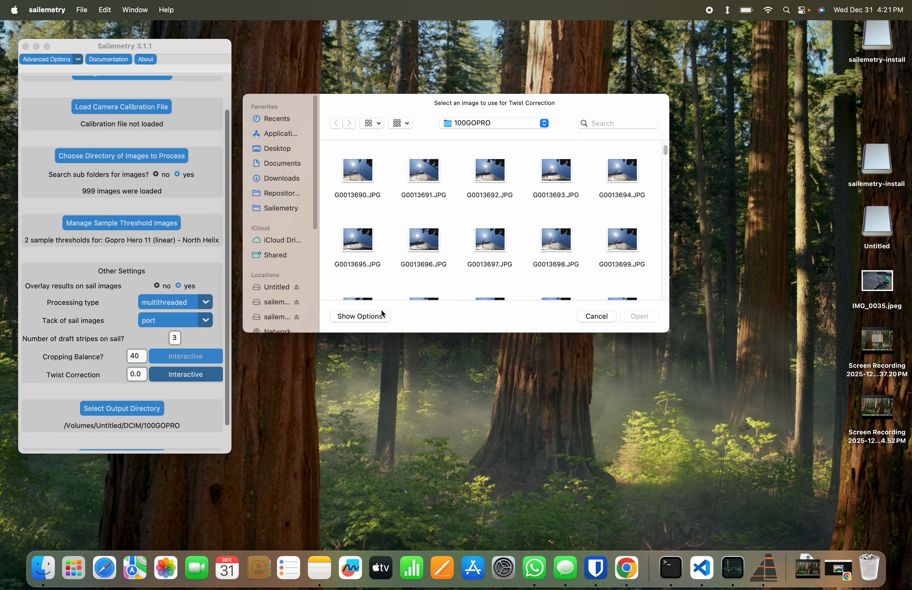
double_click(488, 247)
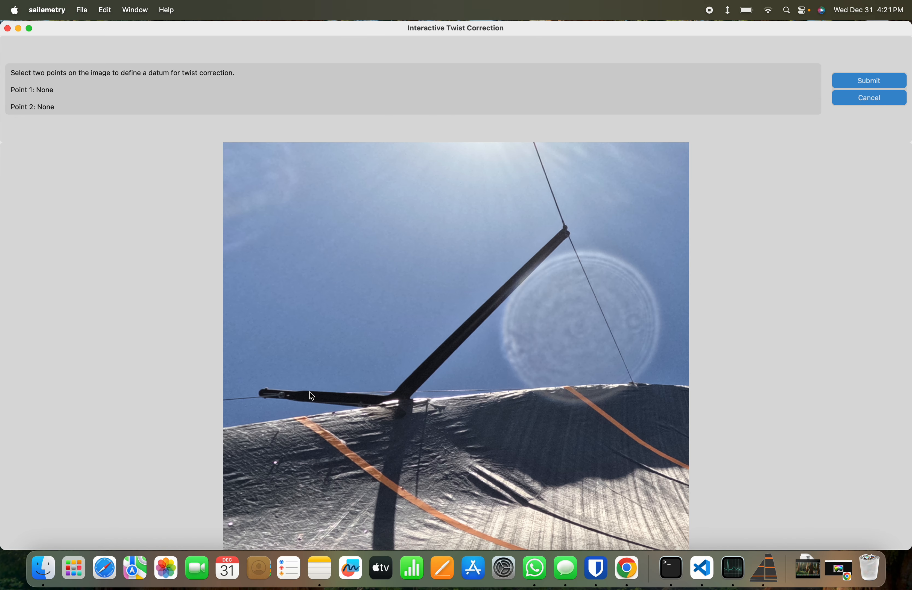
click(310, 391)
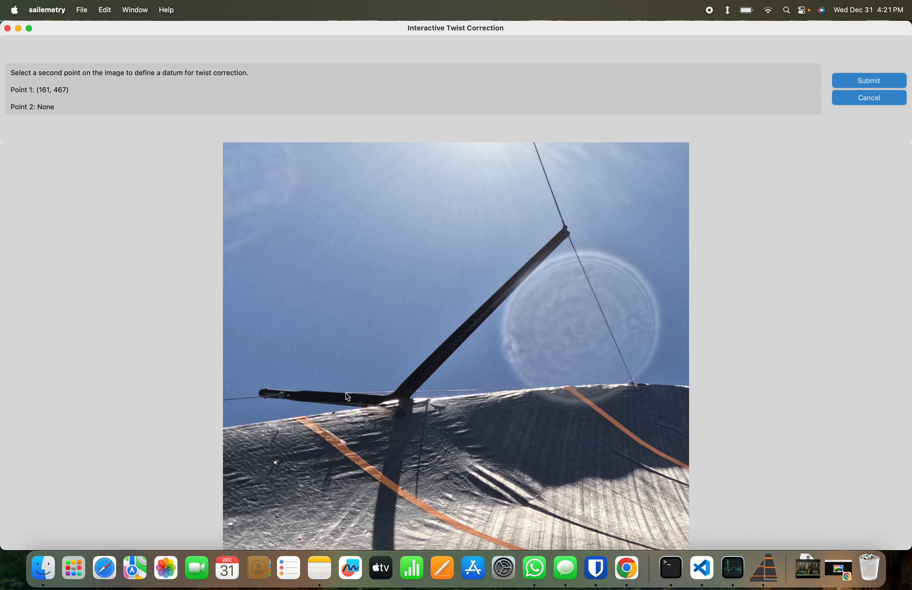
click(378, 399)
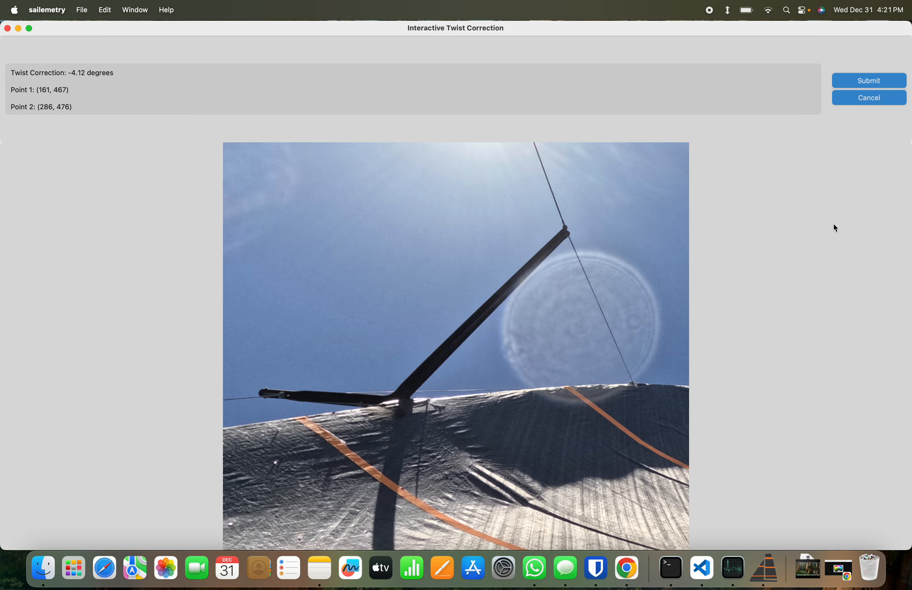
click(850, 84)
- Try an interactive twist correction on G0013688.JPG using two points along the long diagonal spreader arm as the datum
click(139, 374)
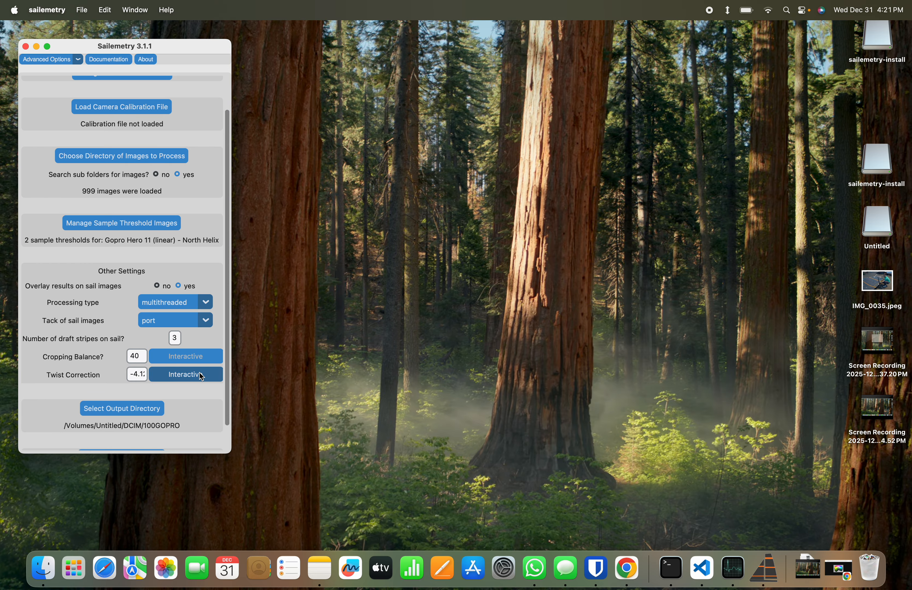
click(210, 375)
scroll(479, 241, down, 5)
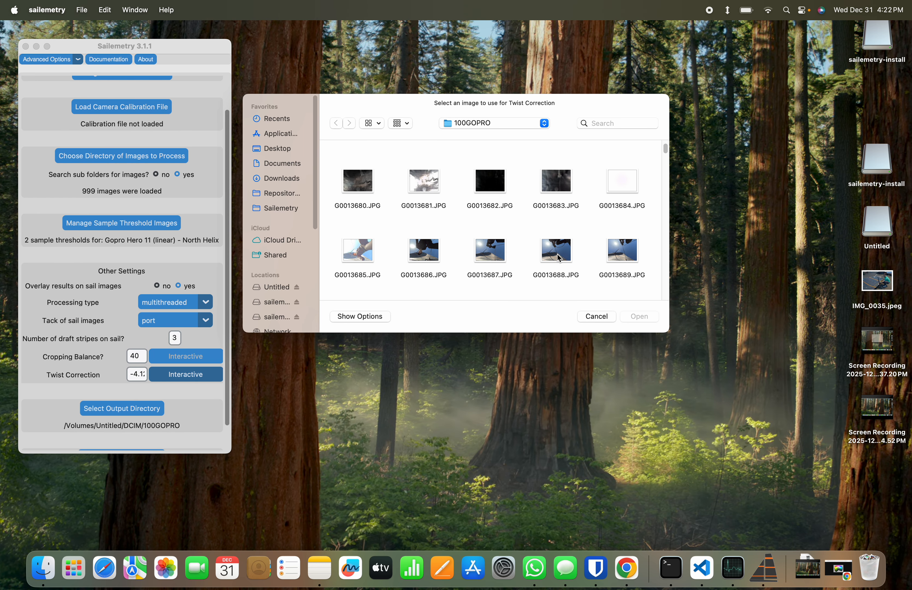
double_click(556, 255)
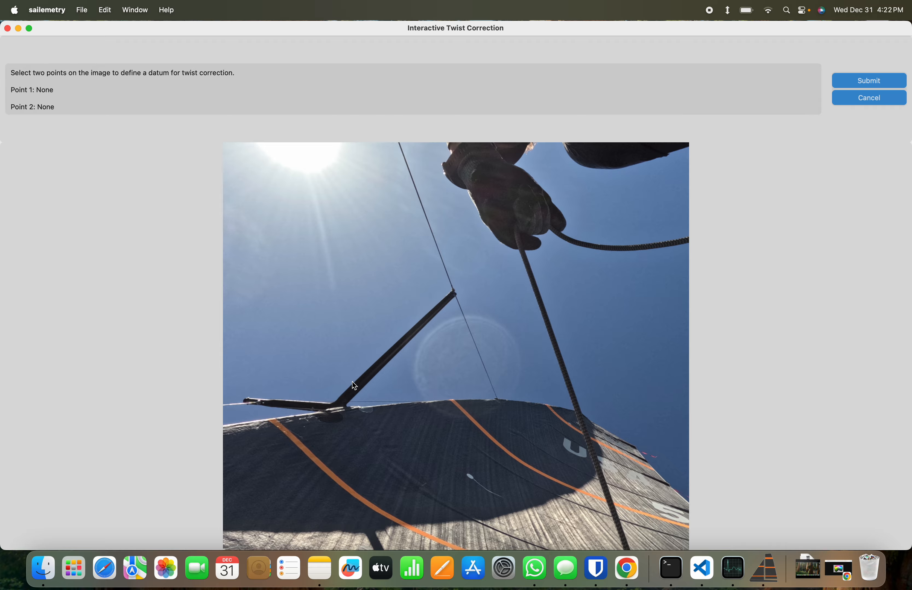
click(353, 390)
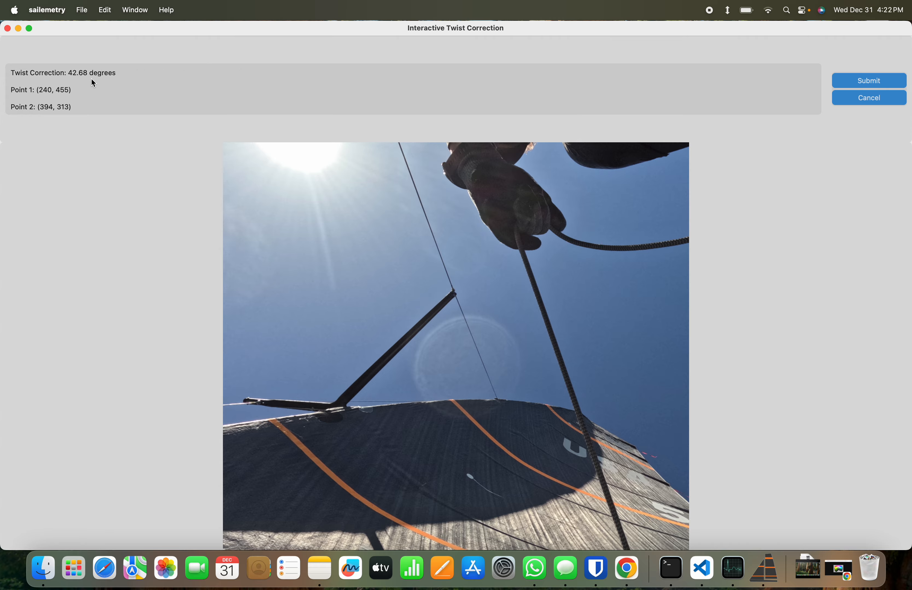
click(877, 81)
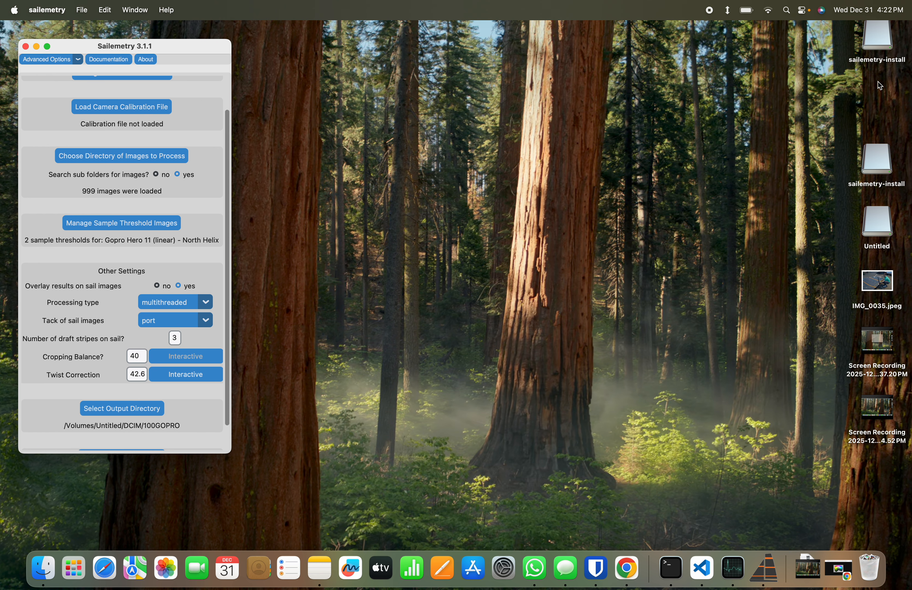
click(133, 375)
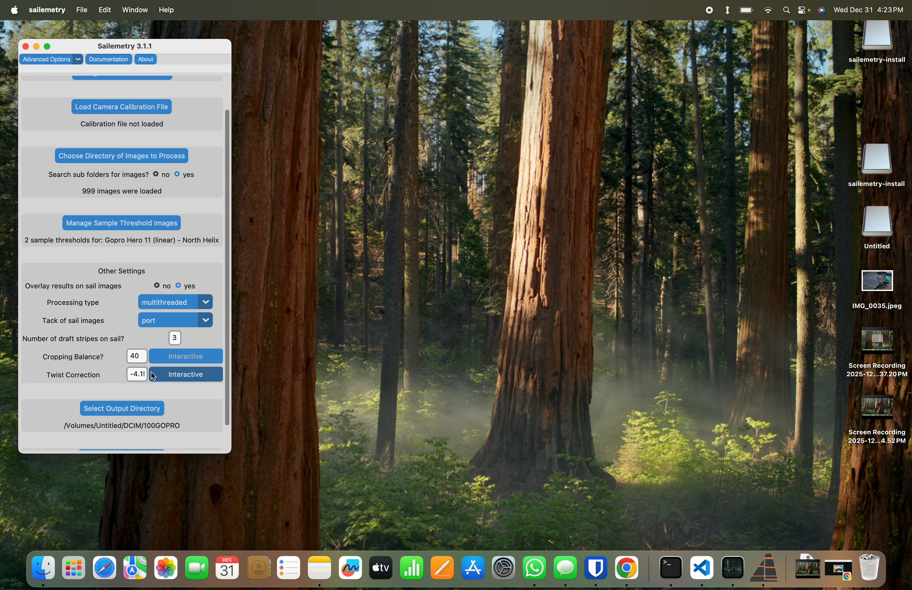
- Create a folder named "demo output" on the Desktop and choose it as the output directory
scroll(142, 378, down, 2)
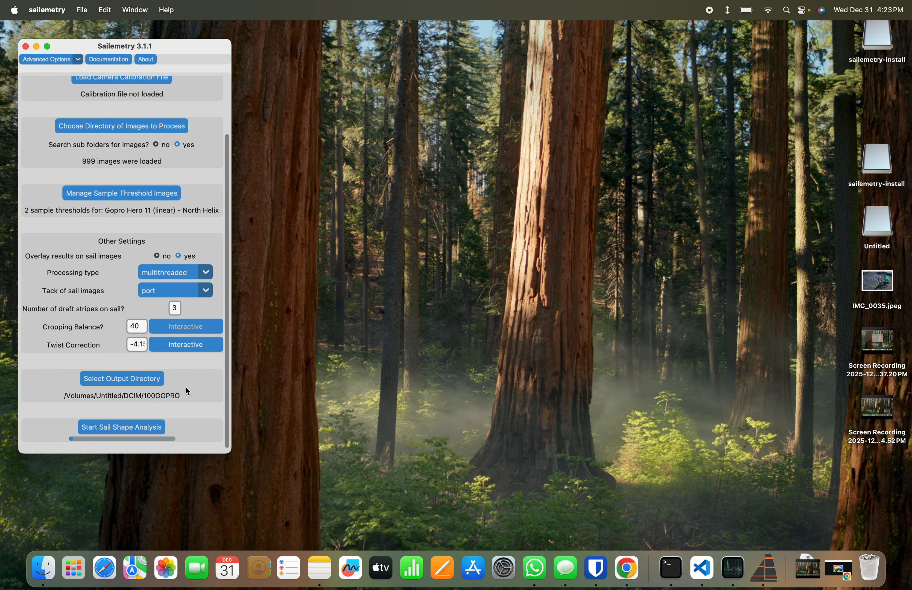
click(147, 380)
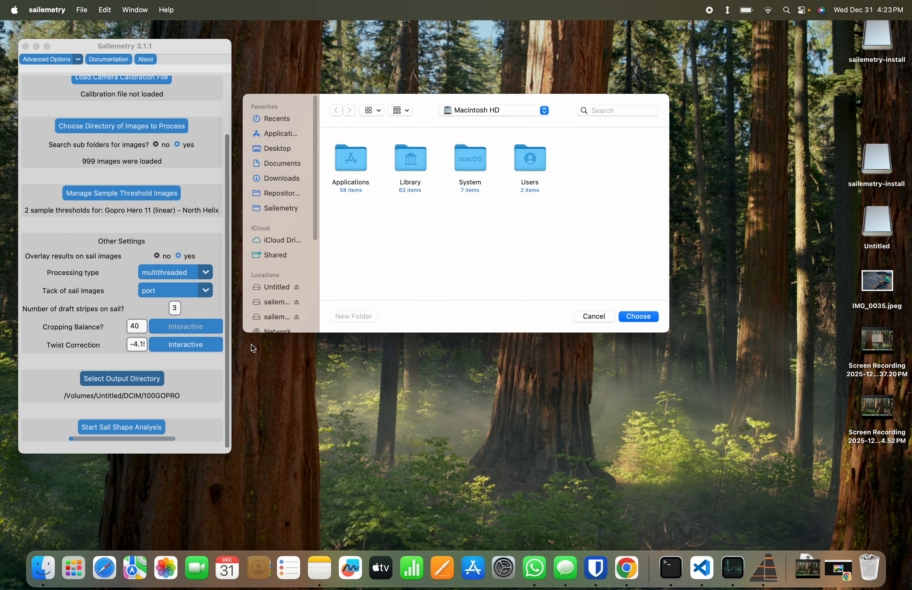
click(271, 150)
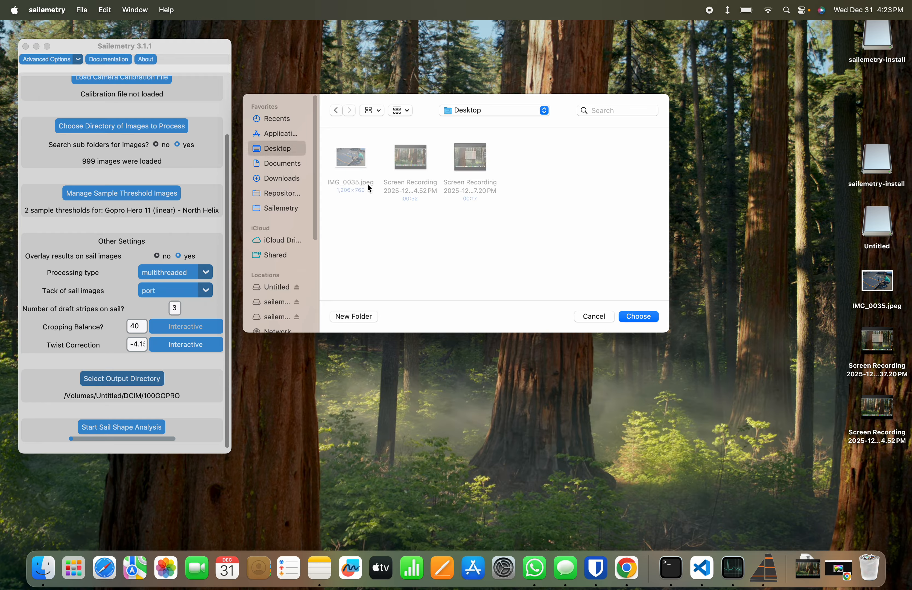
click(373, 317)
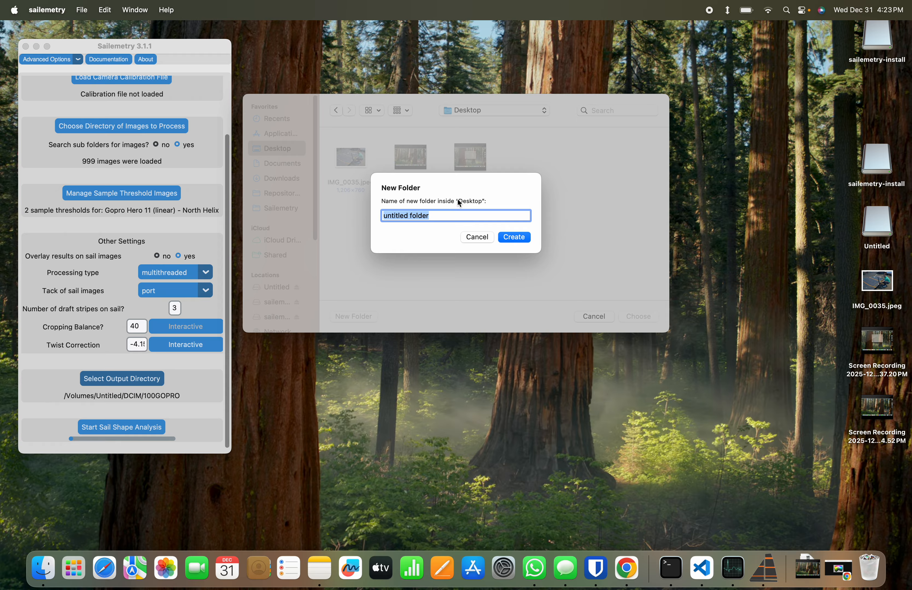
text(d)
key(BackSpace)
text(demo output)
click(501, 235)
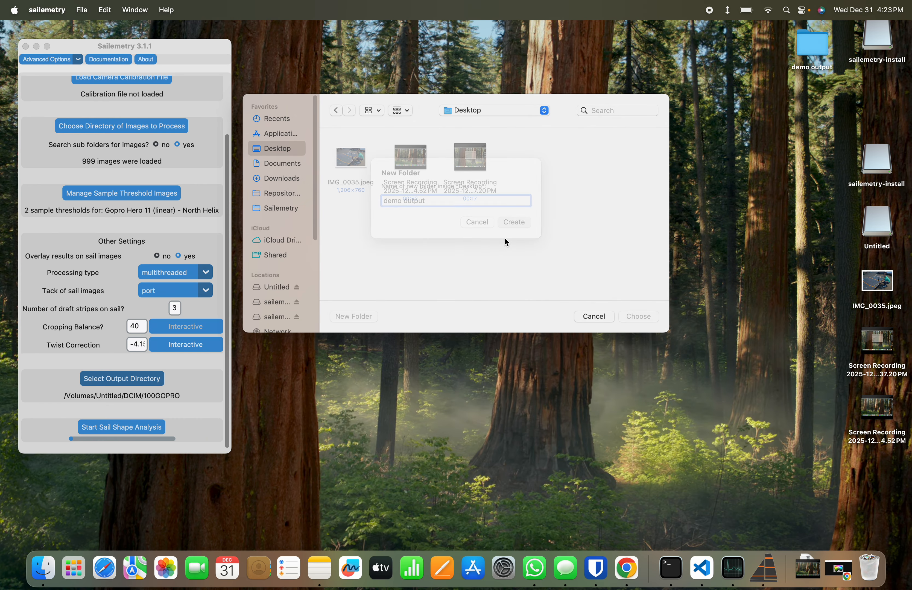
click(639, 316)
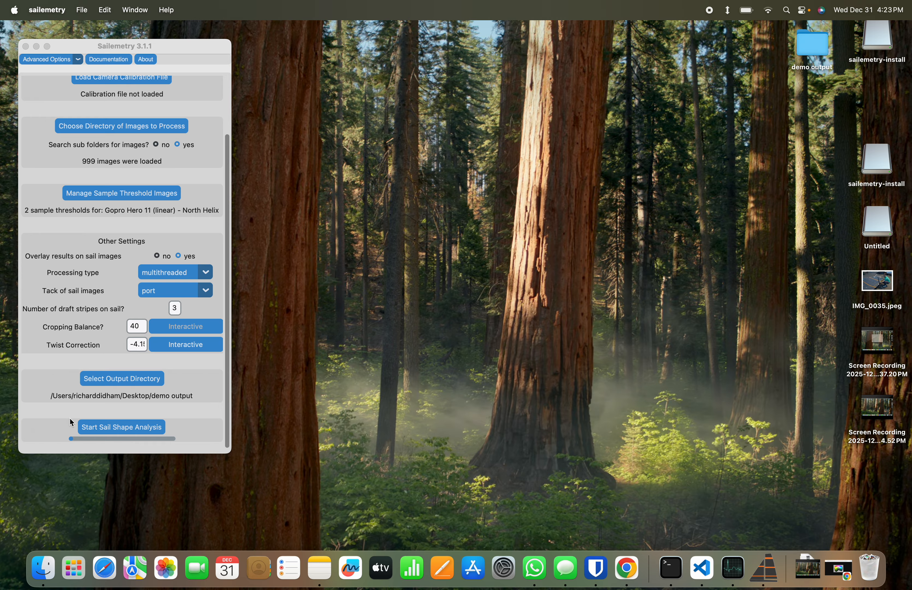
- Start the sail shape analysis and agree to run it without a camera calibration file
click(101, 428)
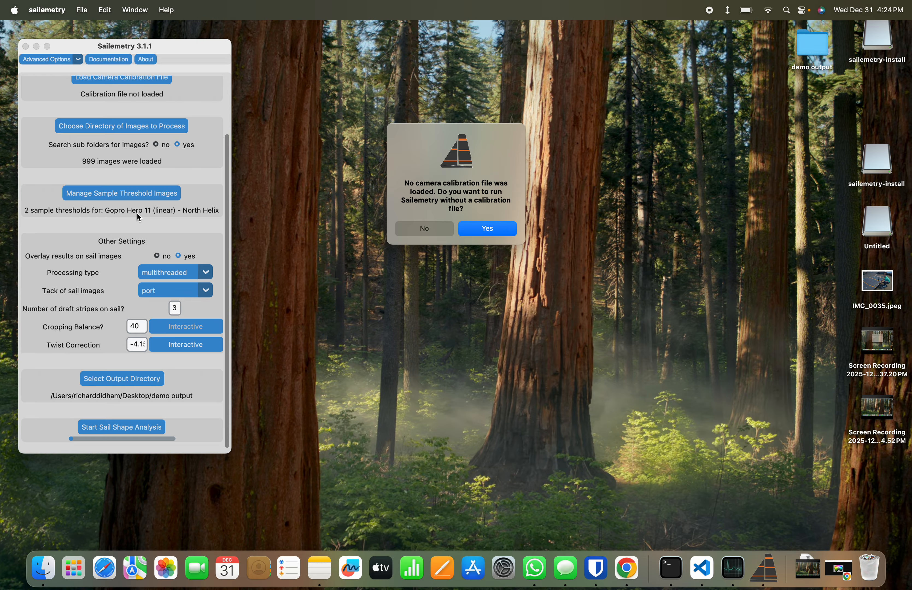
click(499, 232)
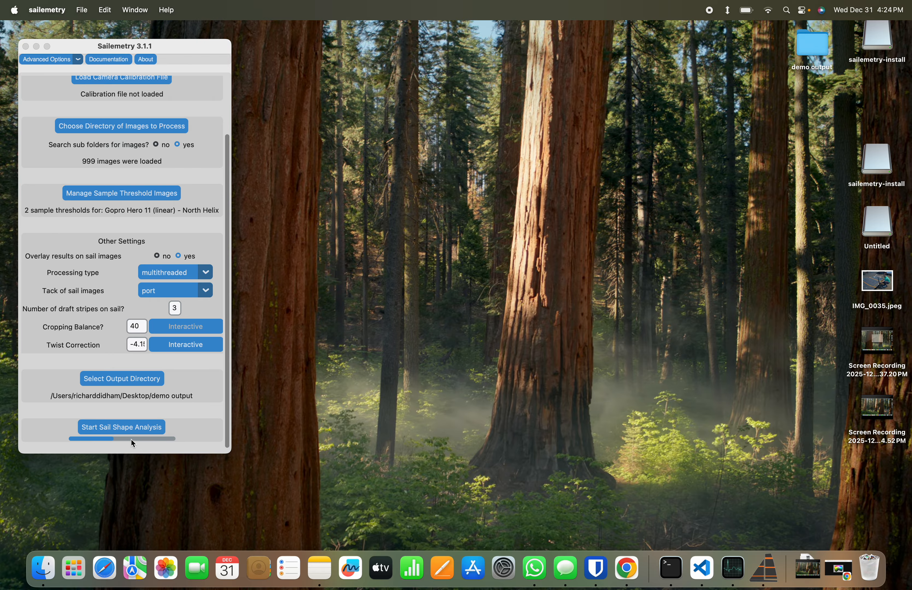
- Open the Data Overlaid Images folder inside demo output and examine the sail measurements overlaid on Data_Overlaid_G0013694.JPG
double_click(820, 48)
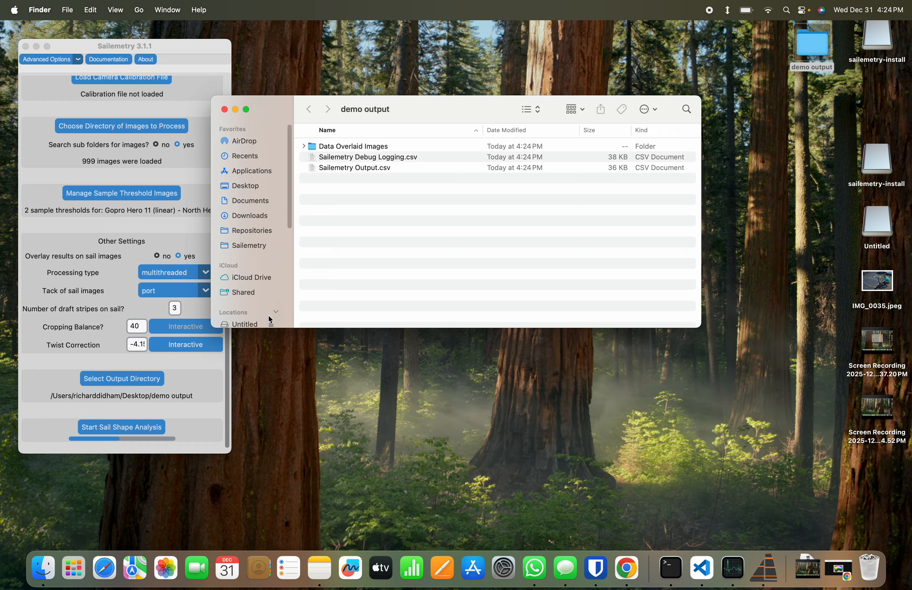
drag(442, 117, 515, 110)
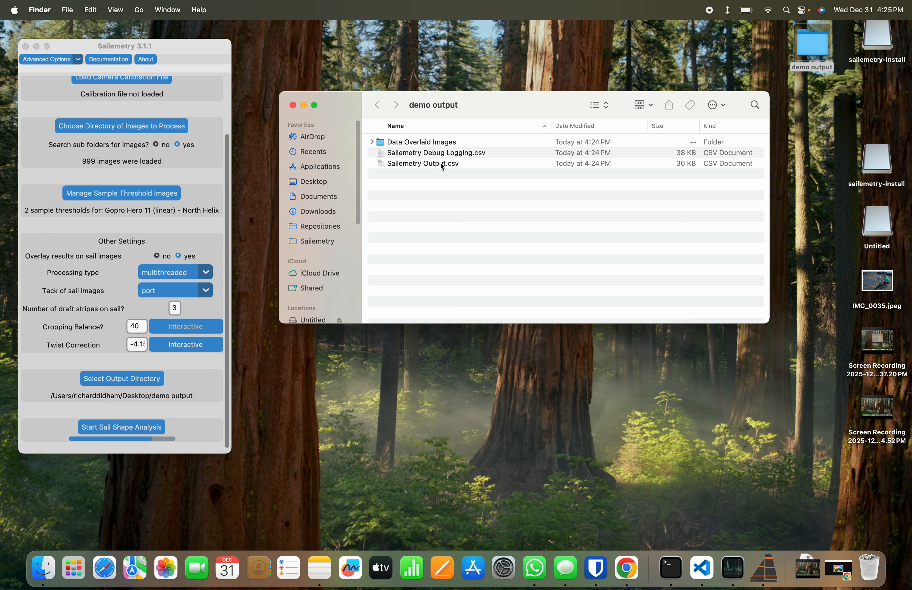
click(395, 141)
double_click(396, 142)
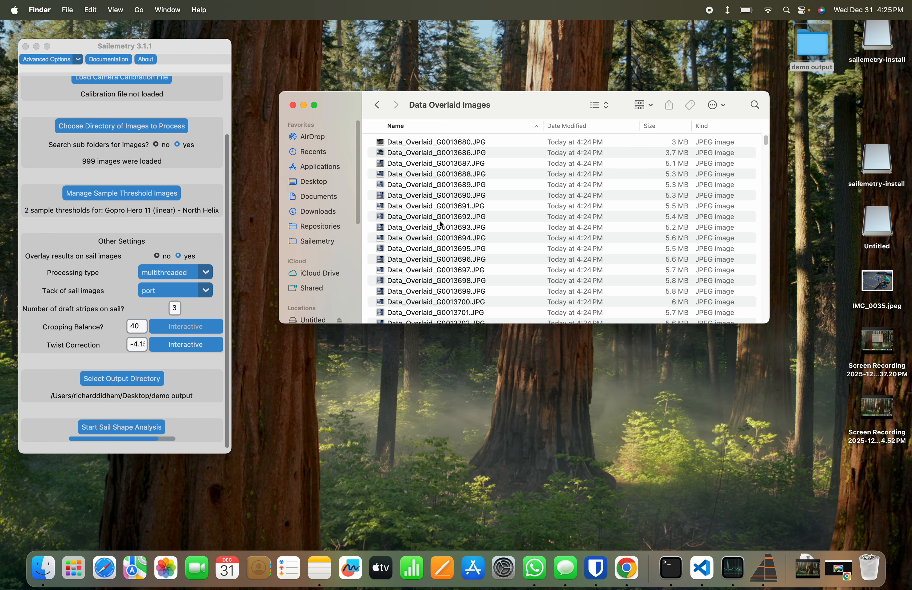
scroll(440, 222, down, 2)
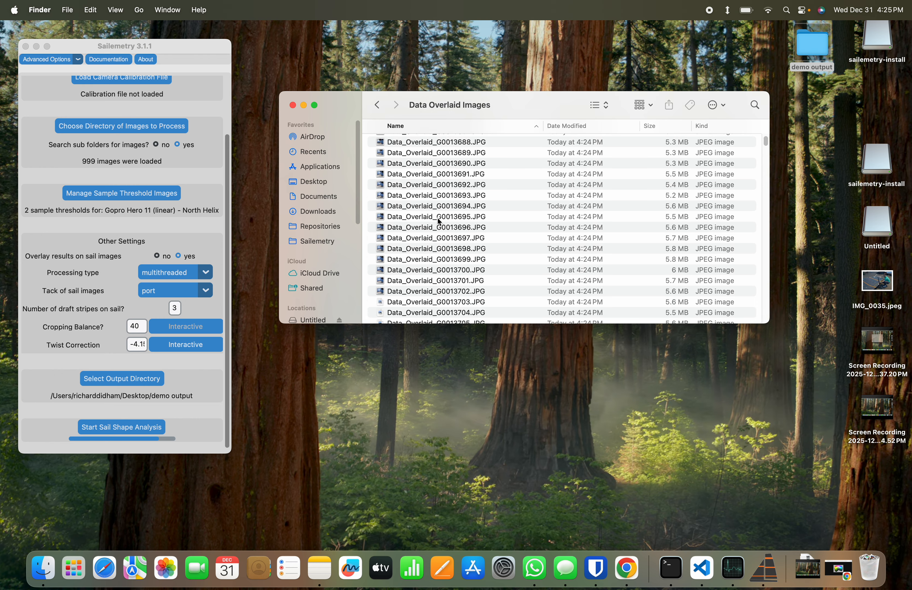
double_click(420, 207)
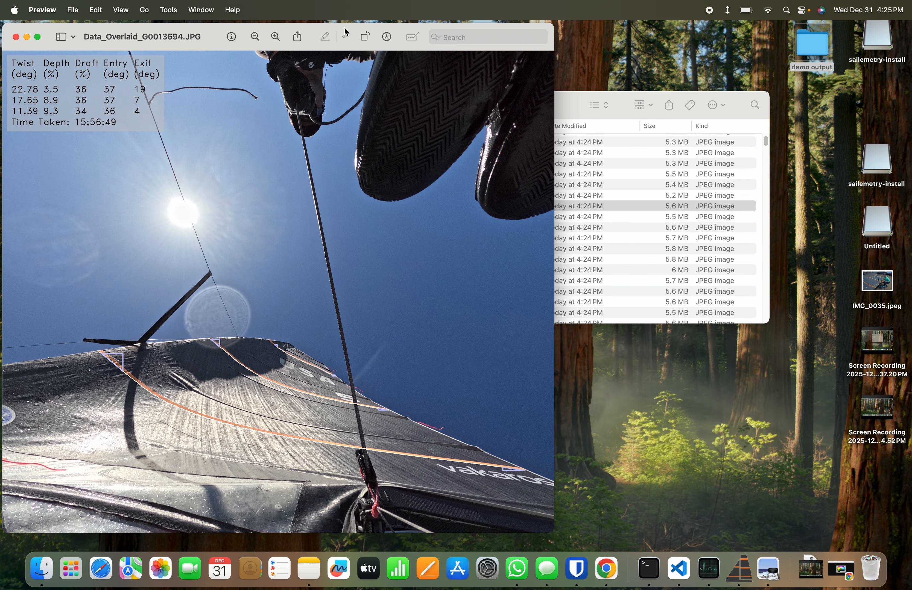
drag(347, 32, 442, 29)
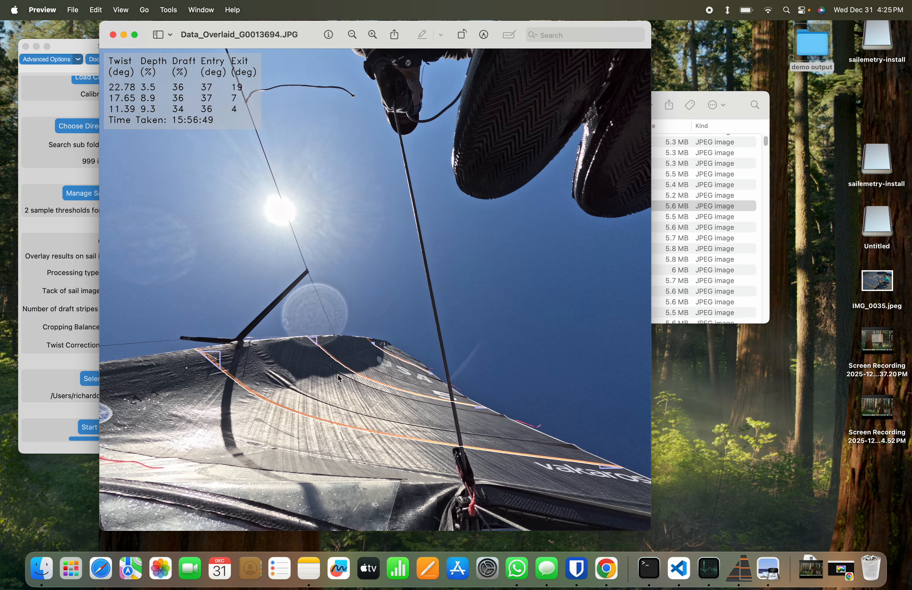
click(112, 34)
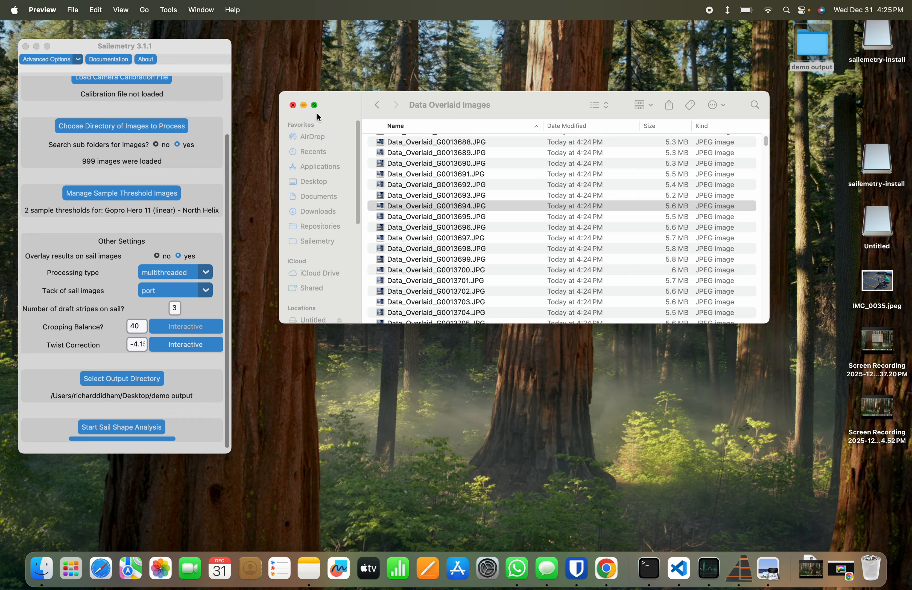
- Return to the demo output folder and select the Sailemetry Output.csv file
click(377, 103)
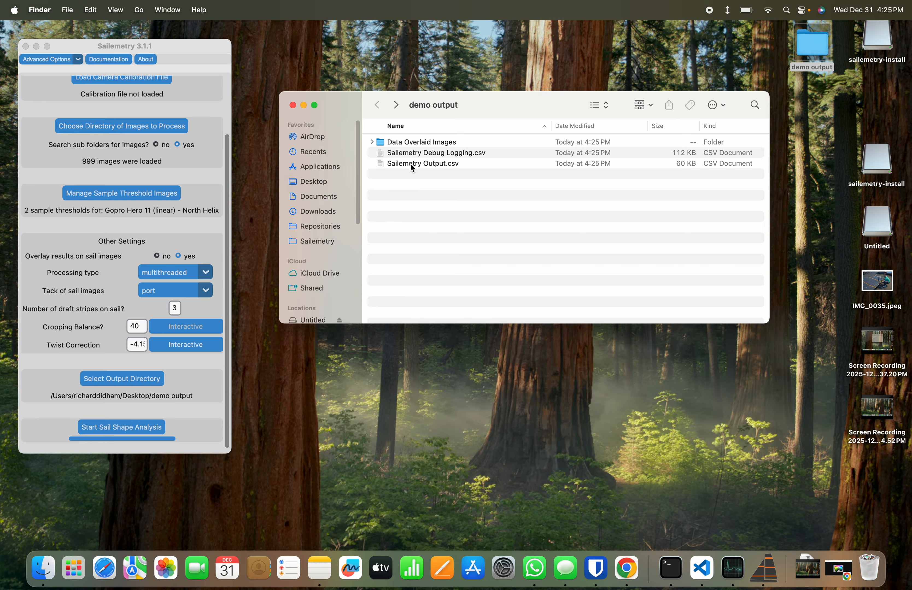
click(411, 164)
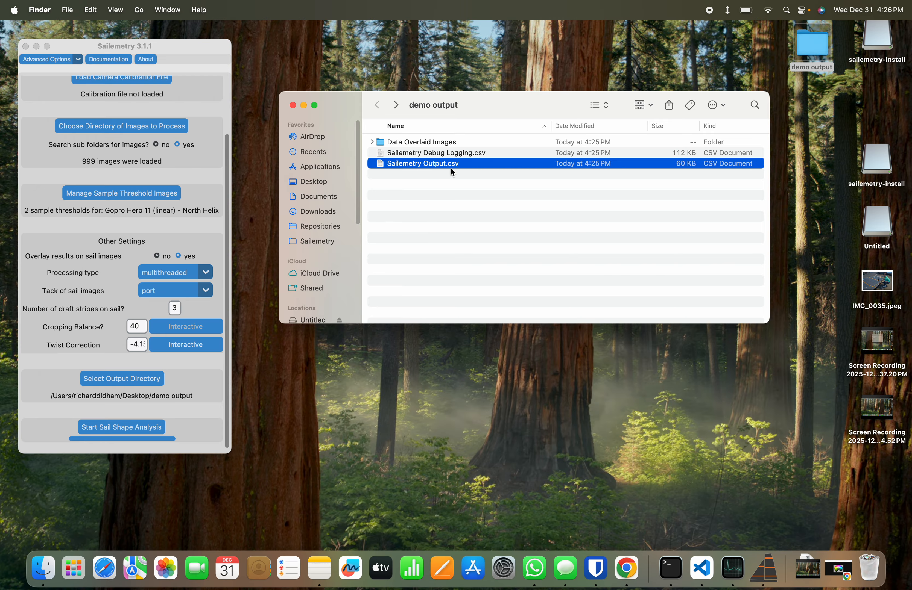